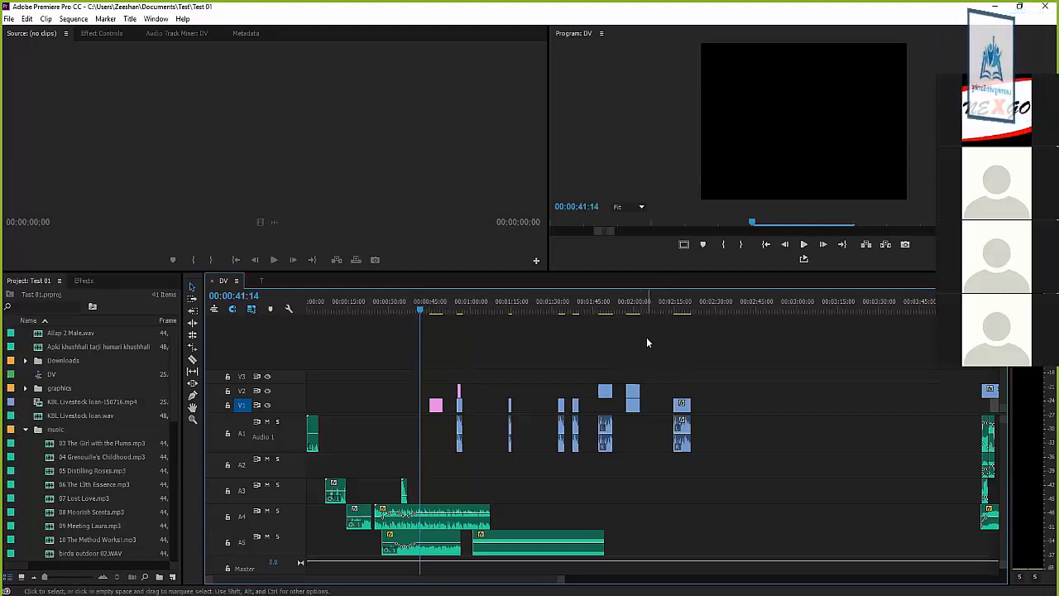
Look over the clips in the opening part of the DV sequence, scrubbing from its start to about 00:00:54
mouse_move(408, 304)
left_mouse_down()
mouse_move(385, 305)
mouse_move(404, 309)
left_mouse_up()
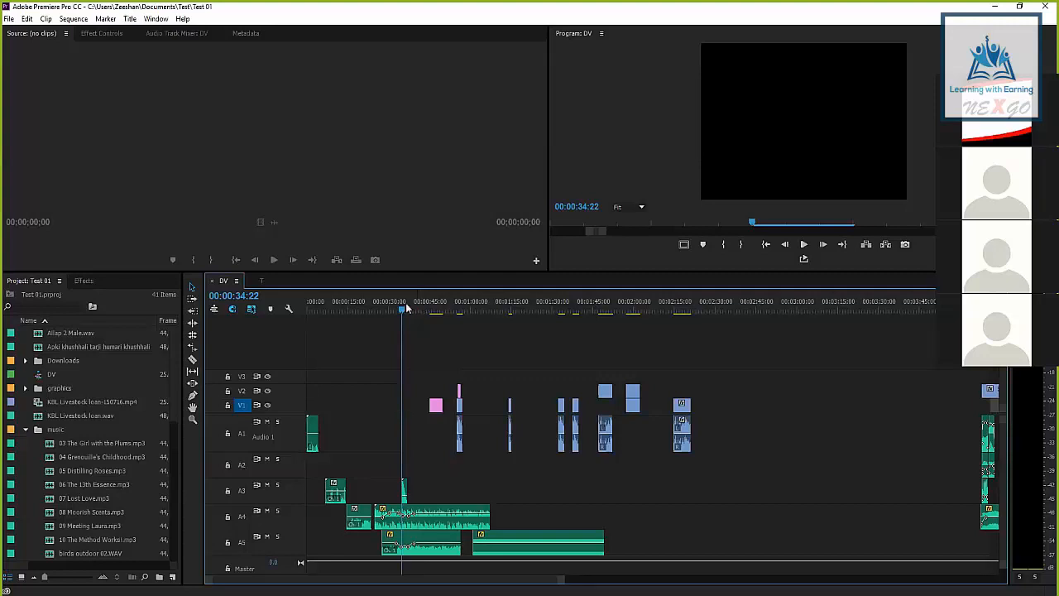
mouse_move(403, 307)
left_mouse_down()
mouse_move(378, 306)
mouse_move(412, 303)
left_mouse_up()
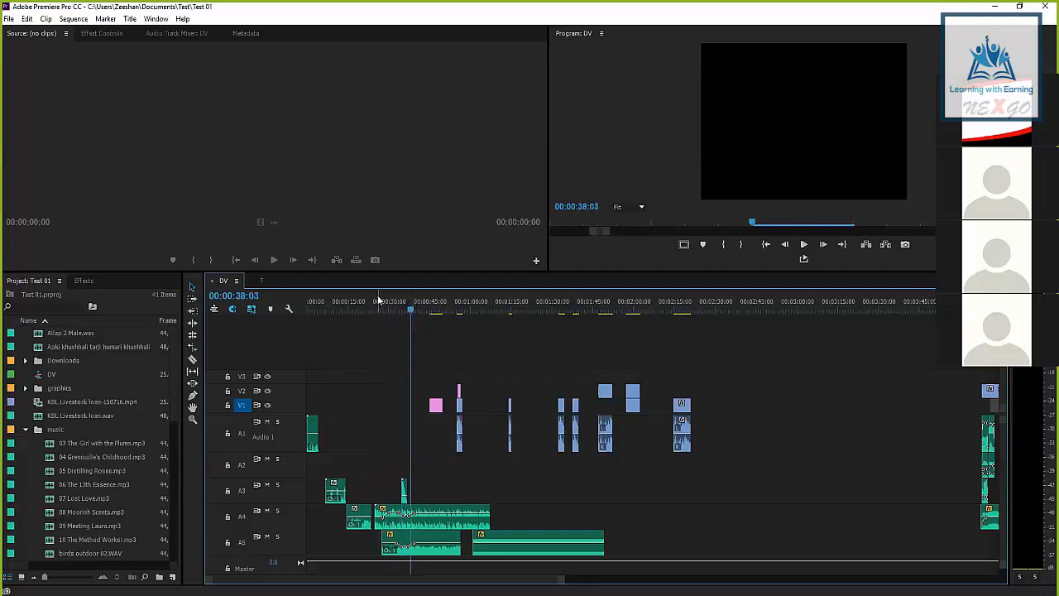
key("Home")
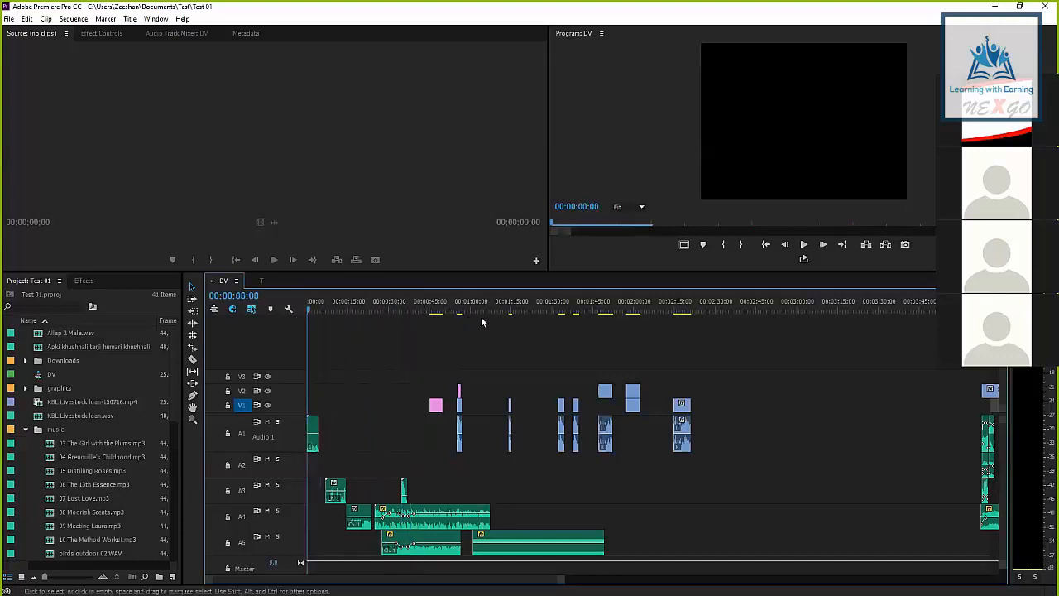
left_click_drag(488, 305, 456, 304)
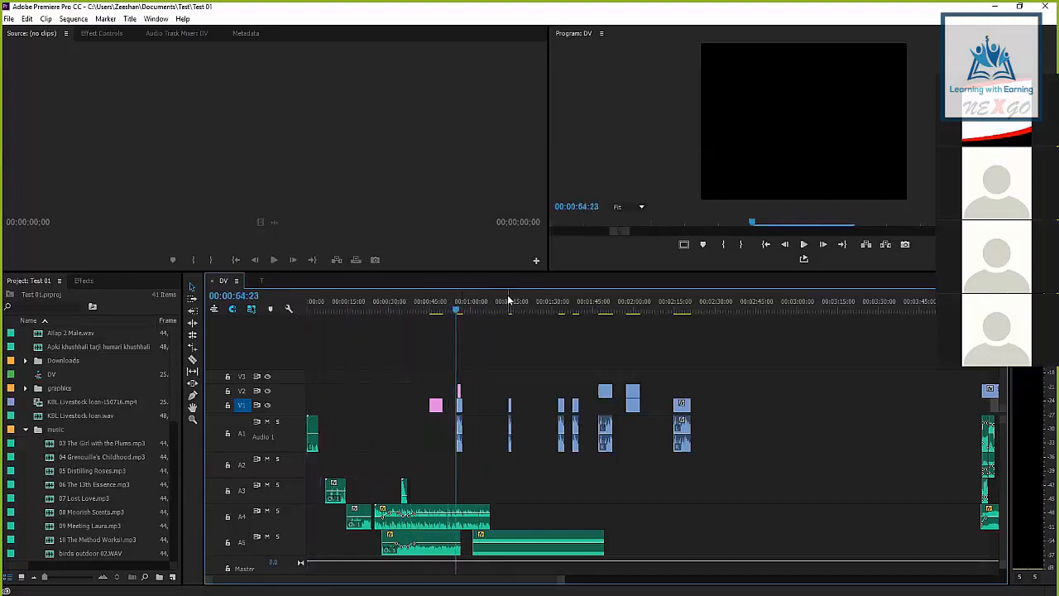
key("equal")
key("equal")
key("minus")
key("minus")
key("minus")
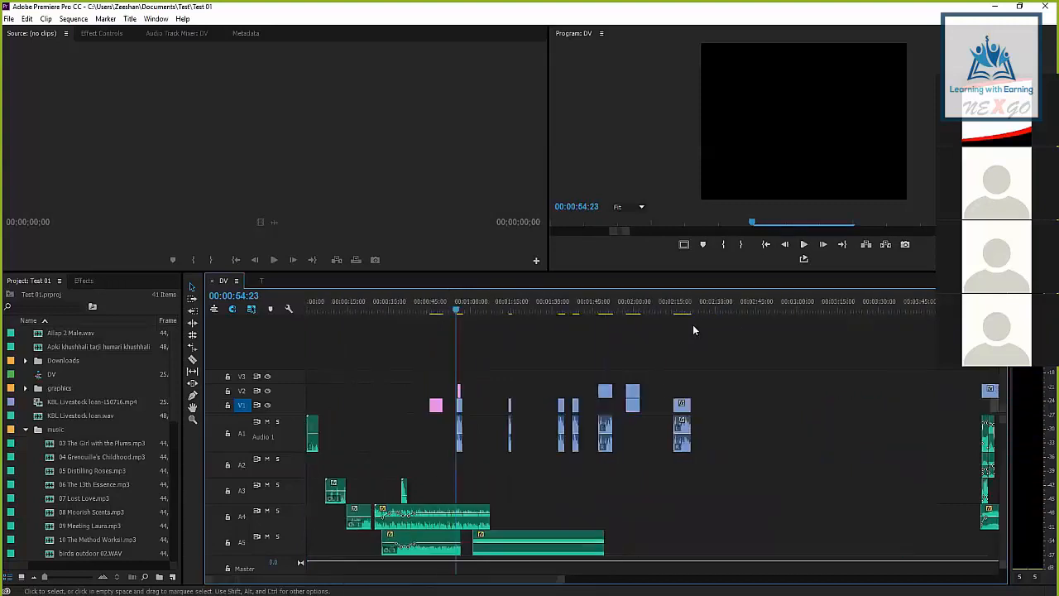
key("minus")
Scrub through the SONG 01.mp4 clip around 00:04:09 to inspect its picture and the audio layered beneath it
left_click(651, 306)
key("equal")
key("equal")
key("equal")
key("equal")
key("equal")
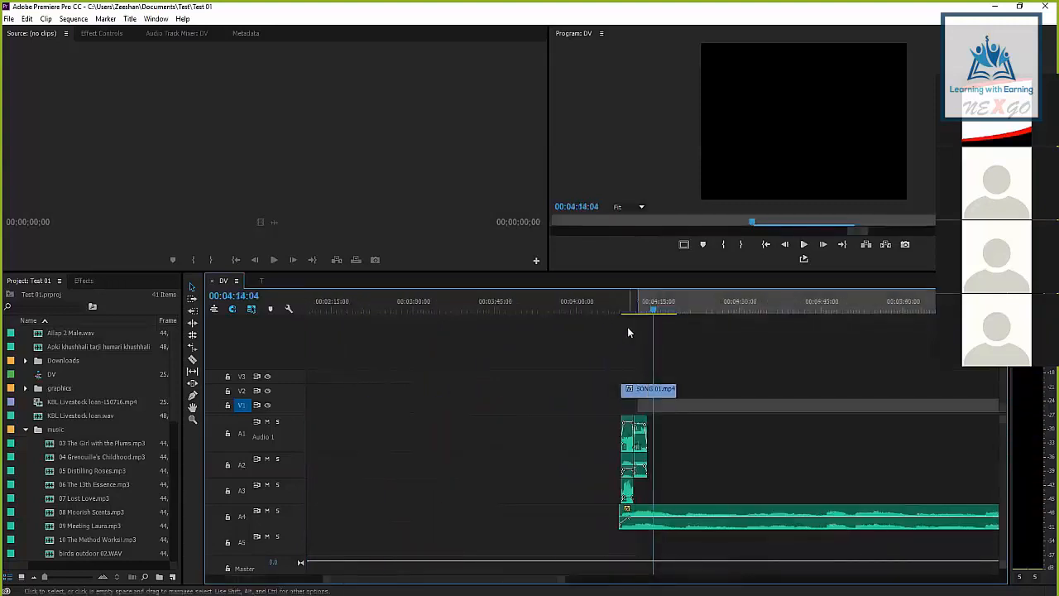
left_click_drag(426, 299, 552, 296)
left_click_drag(411, 300, 457, 300)
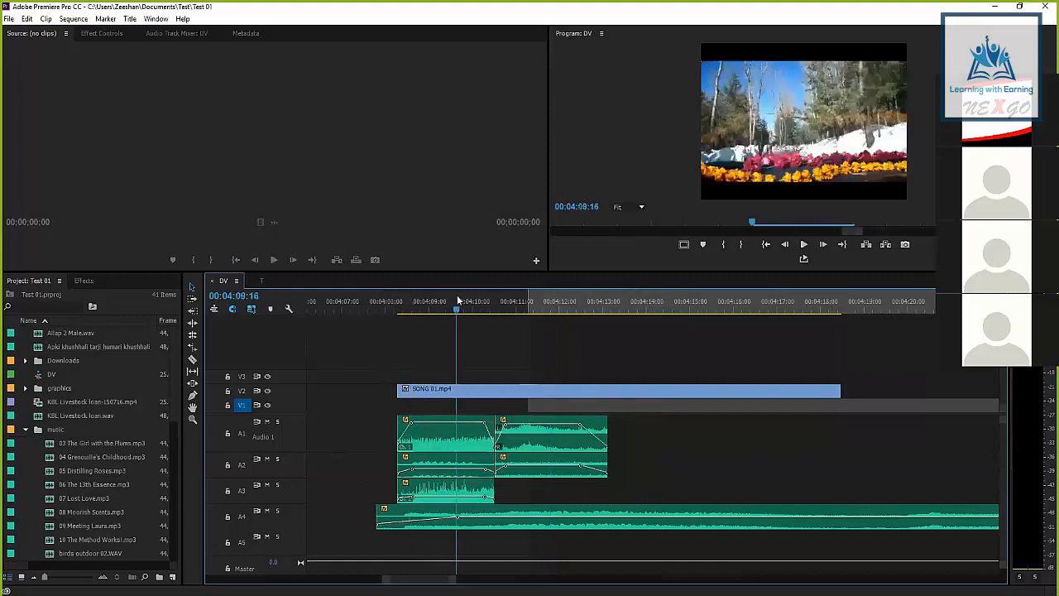
key("minus")
key("minus")
key("minus")
key("minus")
key("minus")
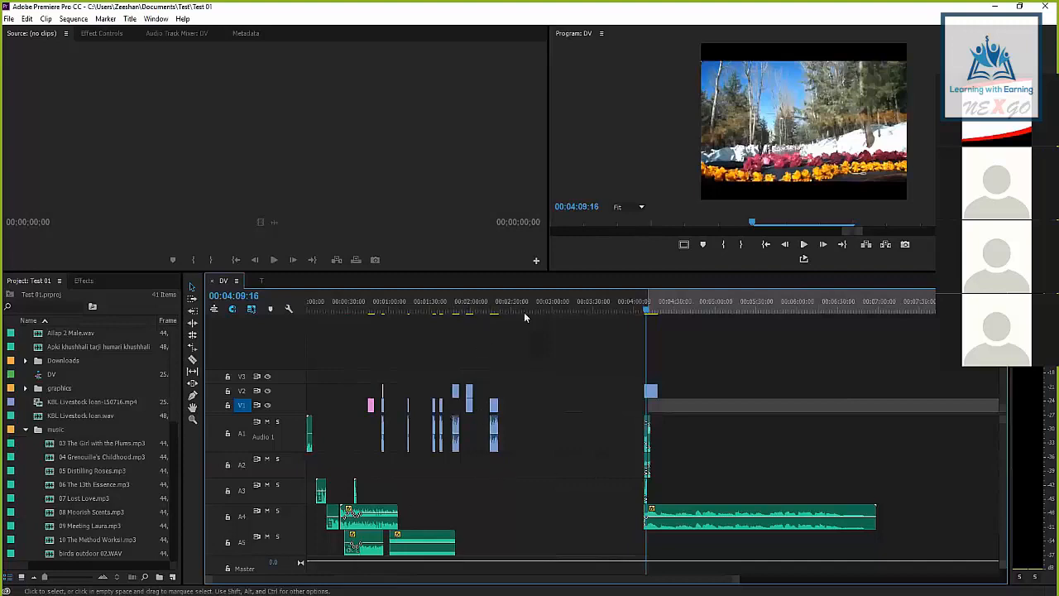
Examine the long music clip on track A4 to its end and the gap back to the earlier clips
key("minus")
key("equal")
key("equal")
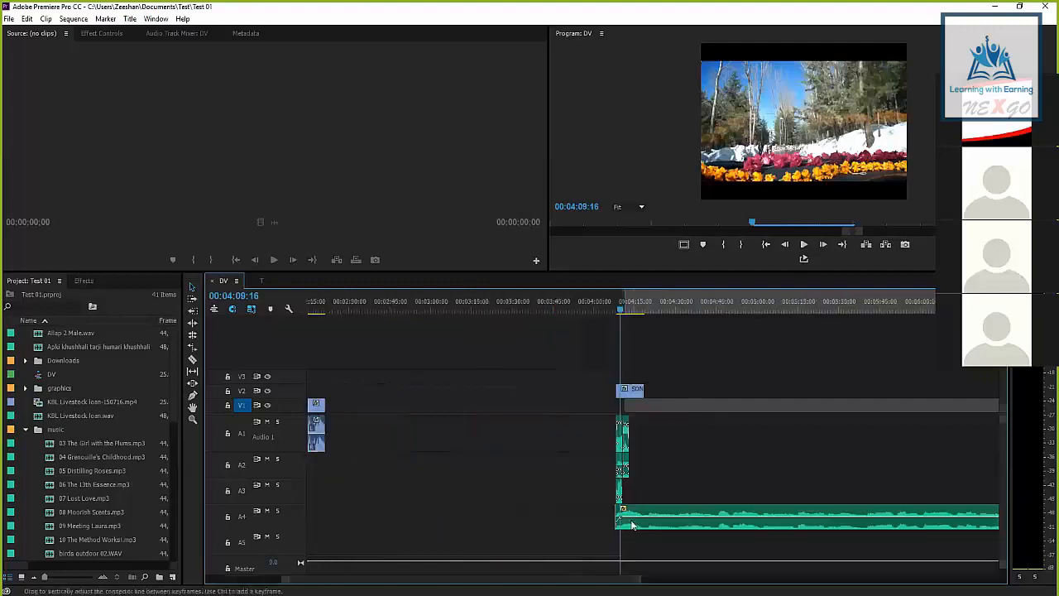
key("minus")
left_click_drag(658, 510, 692, 303)
left_click(873, 304)
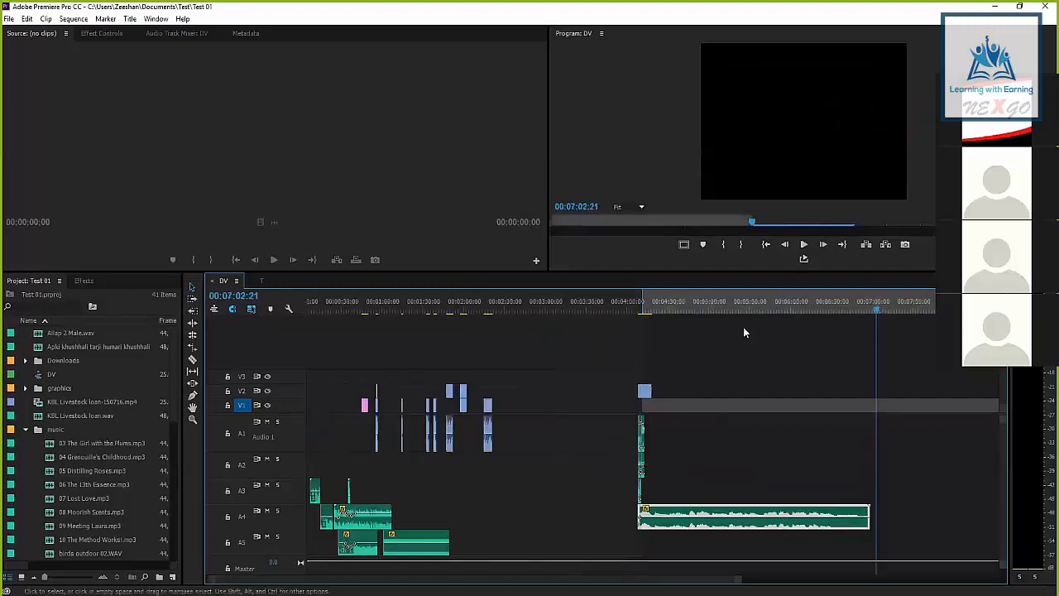
left_click(728, 305)
left_click_drag(728, 305, 466, 306)
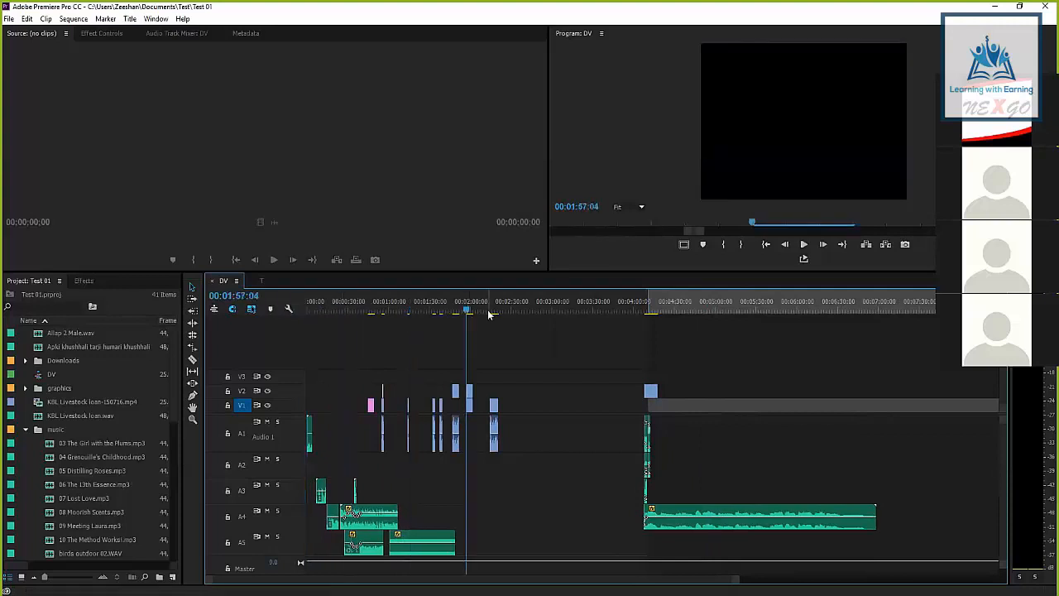
Set the sequence's In point at 00:04:07:20, where the long audio clip on A4 starts
left_click(643, 305)
key("equal")
key("equal")
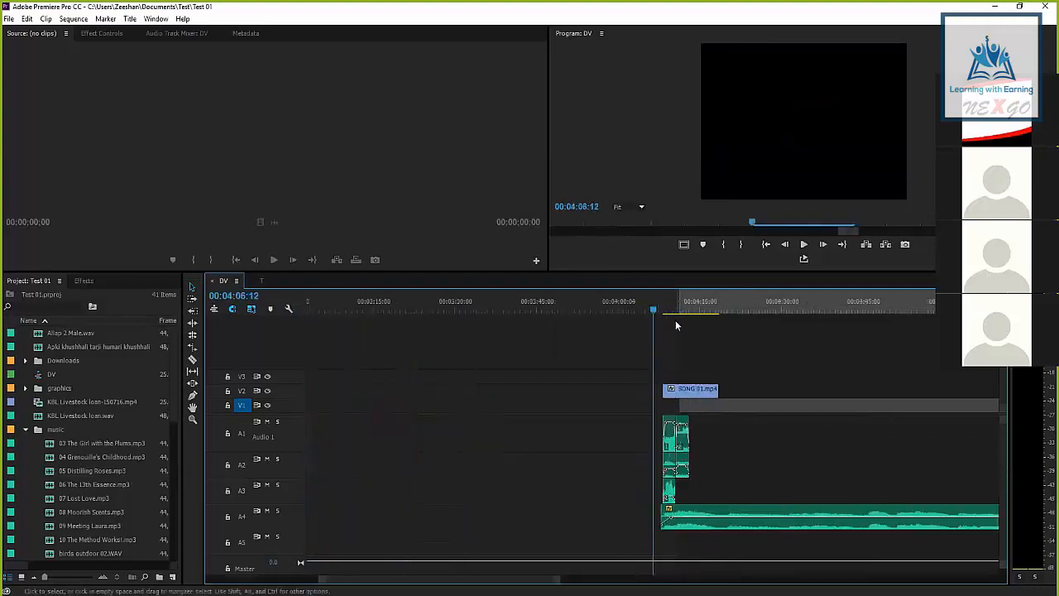
scroll(676, 321, "down", 5)
left_click_drag(520, 307, 556, 308)
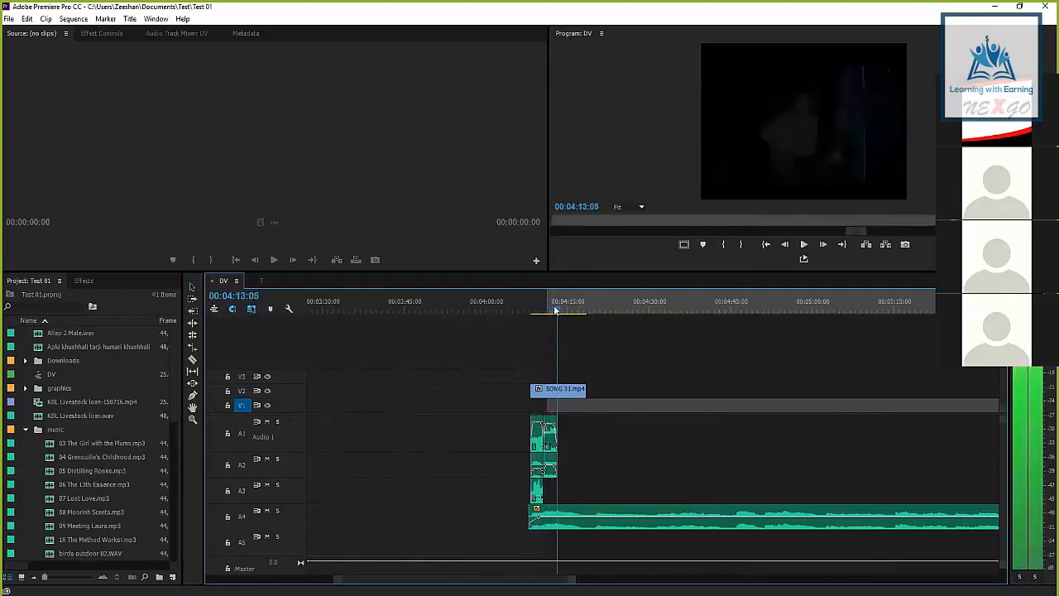
key("equal")
key("equal")
key("equal")
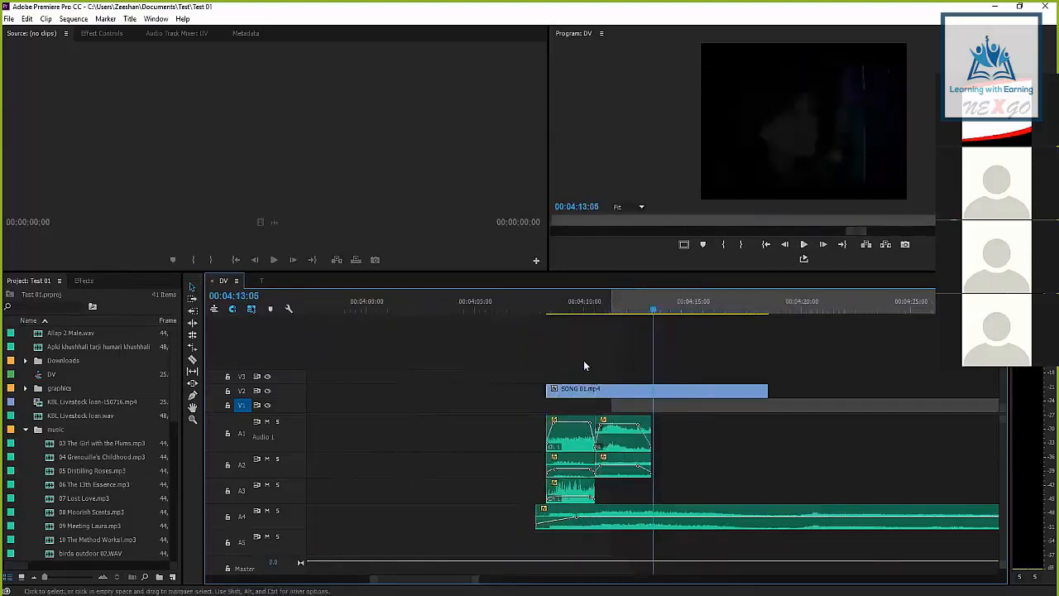
mouse_move(419, 301)
left_mouse_down()
mouse_move(443, 304)
mouse_move(419, 312)
left_mouse_up()
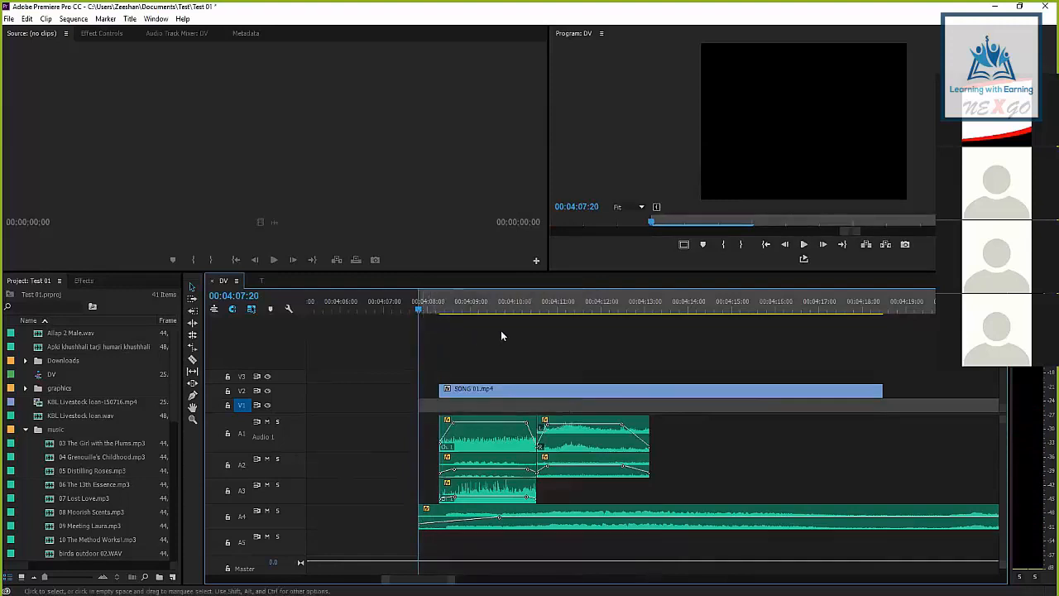
Move the sequence's In point earlier, to about 00:04:02, in the empty area before the clips
scroll(626, 345, "down", 2)
key("=")
key("-")
scroll(628, 339, "down", 7)
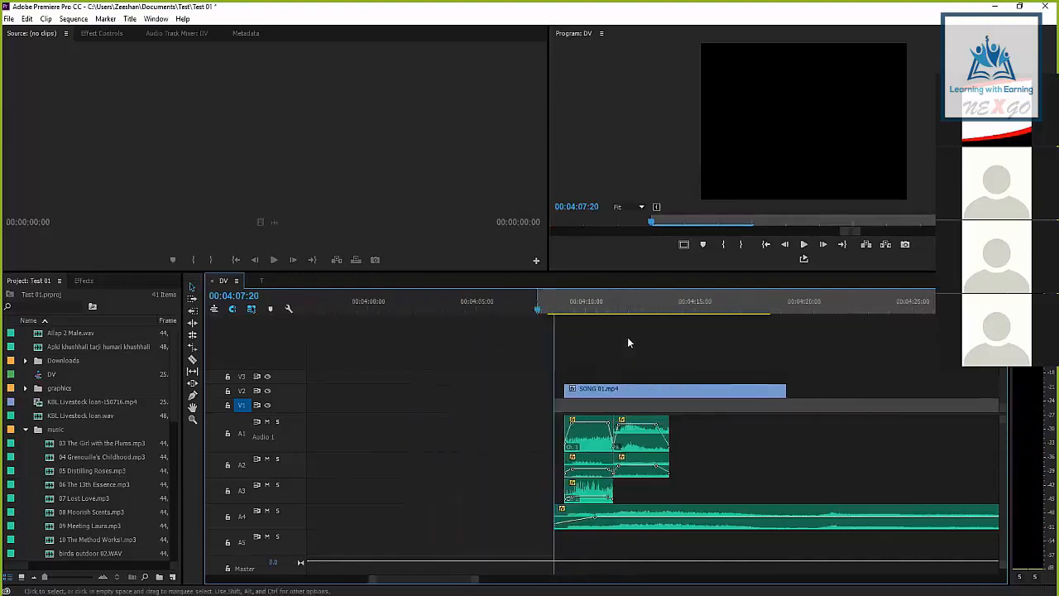
mouse_move(500, 308)
left_mouse_down()
mouse_move(520, 308)
mouse_move(505, 313)
left_mouse_up()
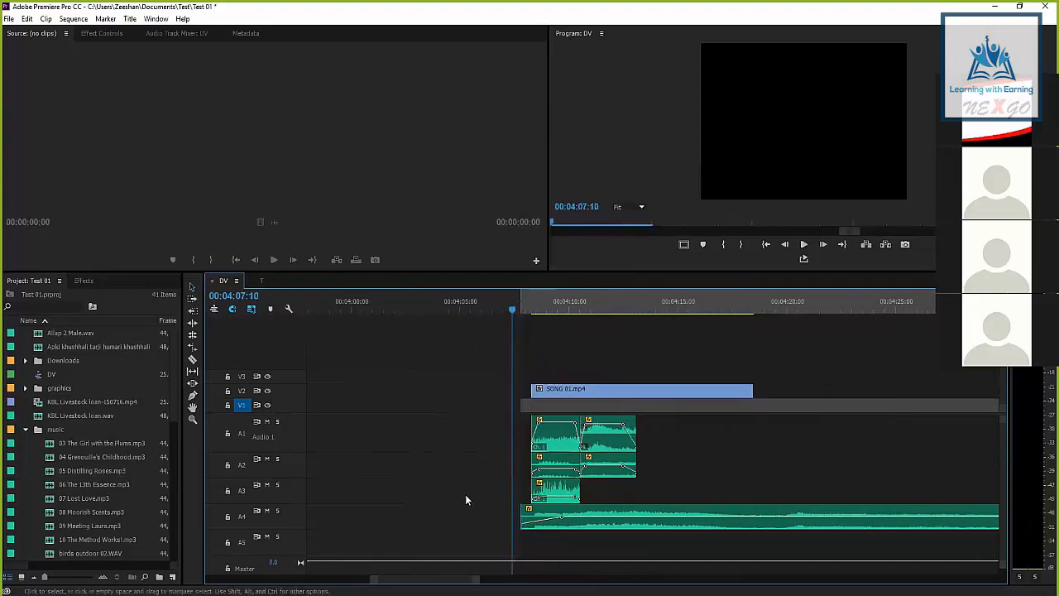
left_click_drag(513, 308, 402, 318)
left_click(727, 244)
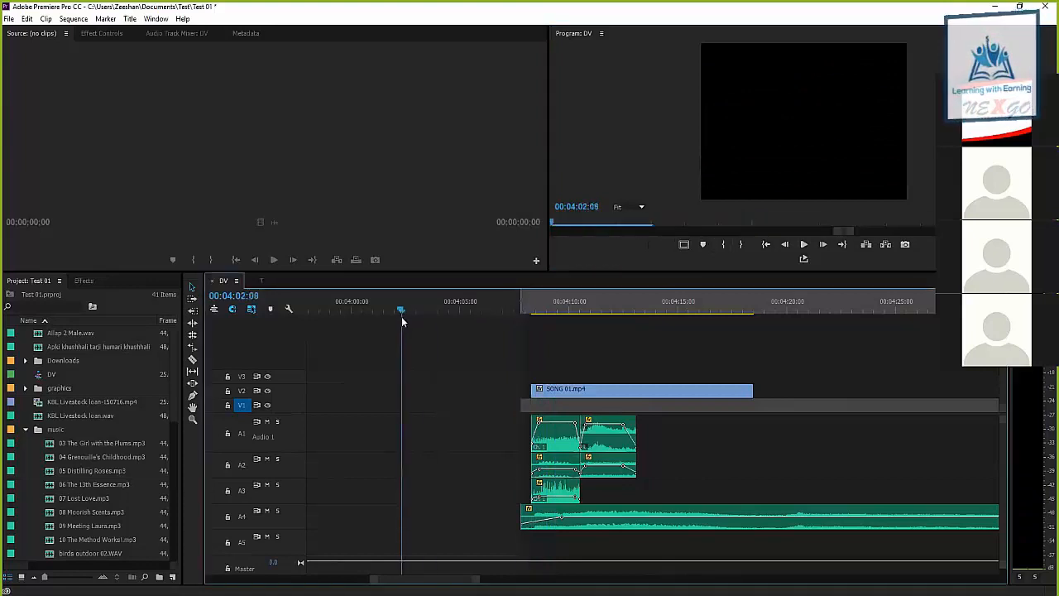
left_click(723, 245)
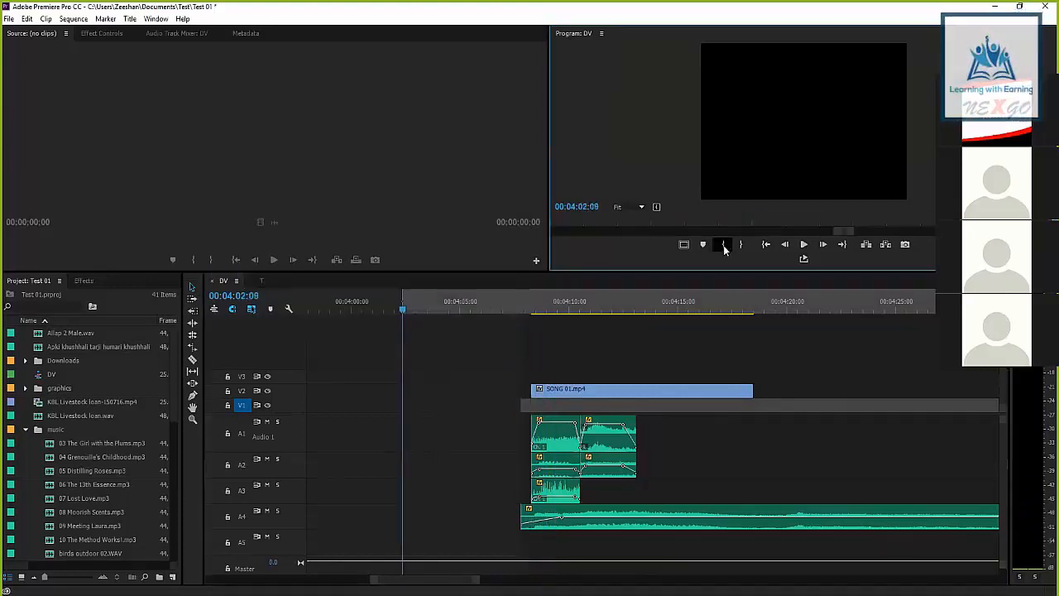
Mark In at 00:04:07:20, the start of the A4 clip, and Out at 00:04:18:10, the end of SONG 01.mp4
left_click(520, 302)
left_click(522, 298)
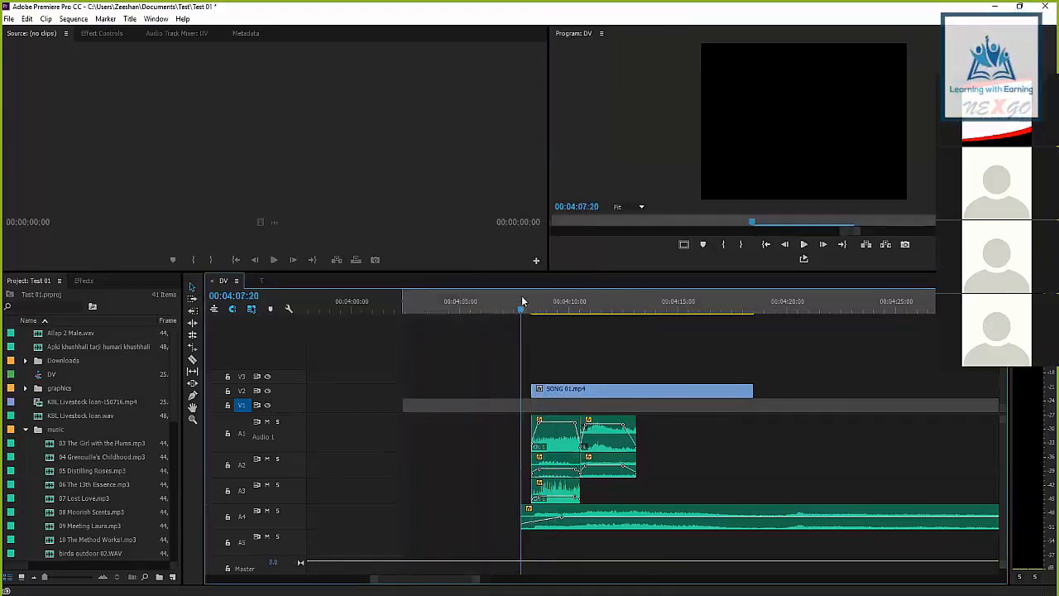
left_click(723, 245)
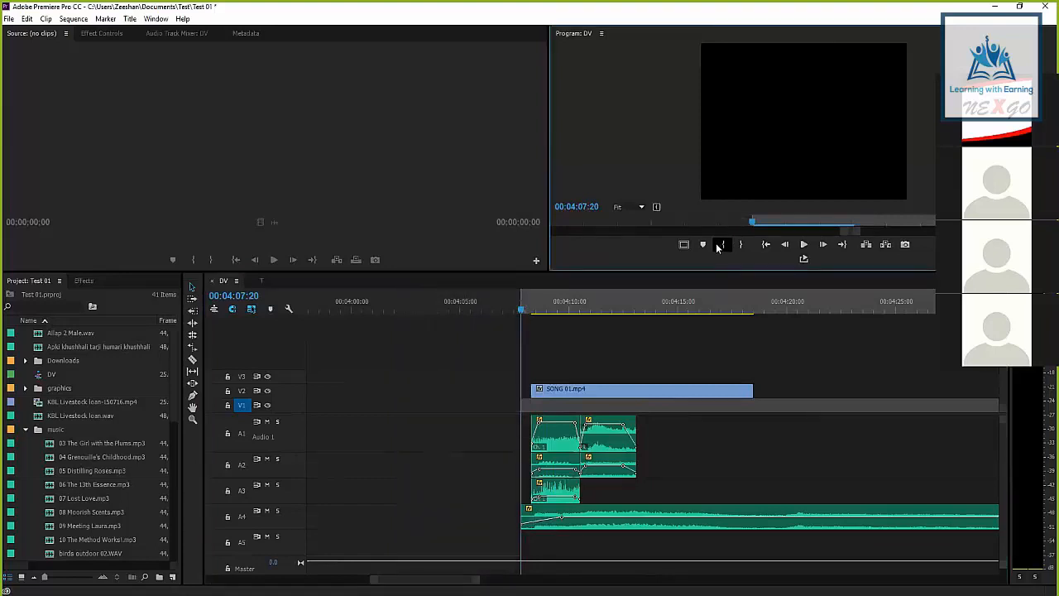
left_click_drag(520, 312, 752, 312)
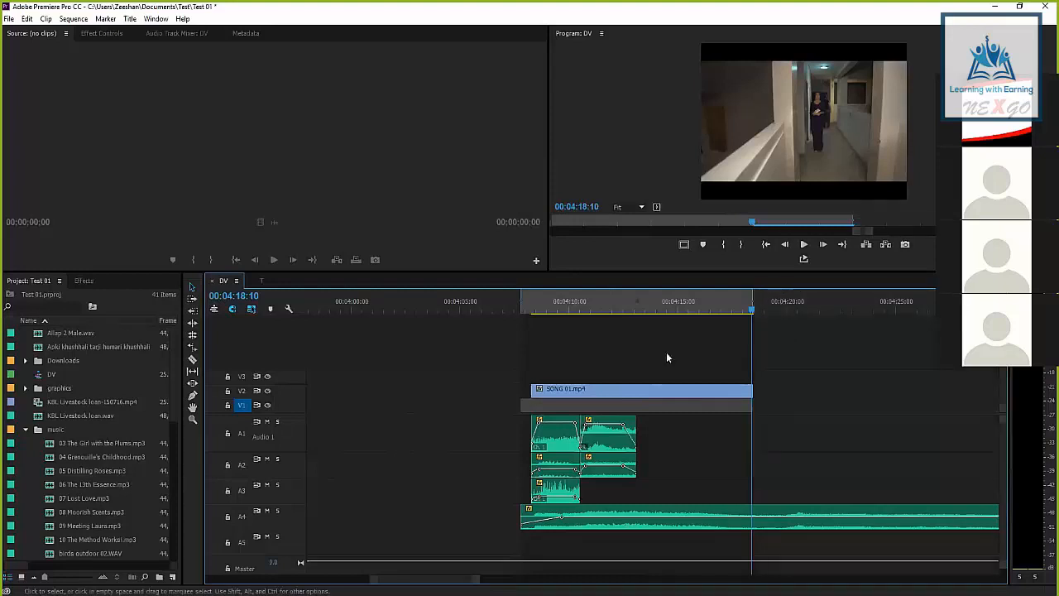
Scrub through the marked In-to-Out range to review the SONG 01.mp4 footage from its start to its end
left_click_drag(695, 304, 616, 307)
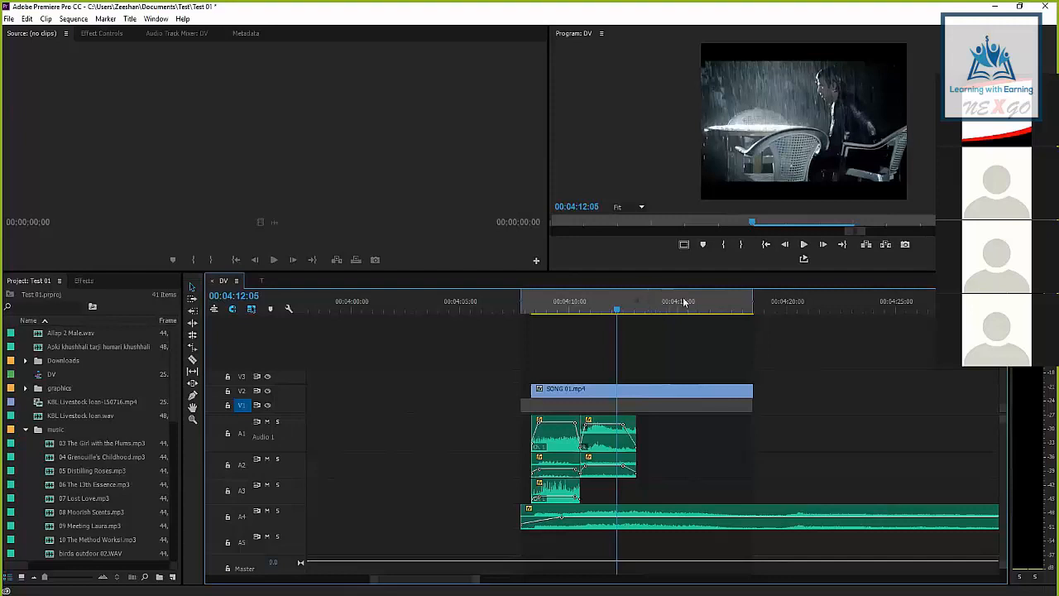
left_click_drag(752, 312, 756, 310)
left_click_drag(628, 311, 606, 312)
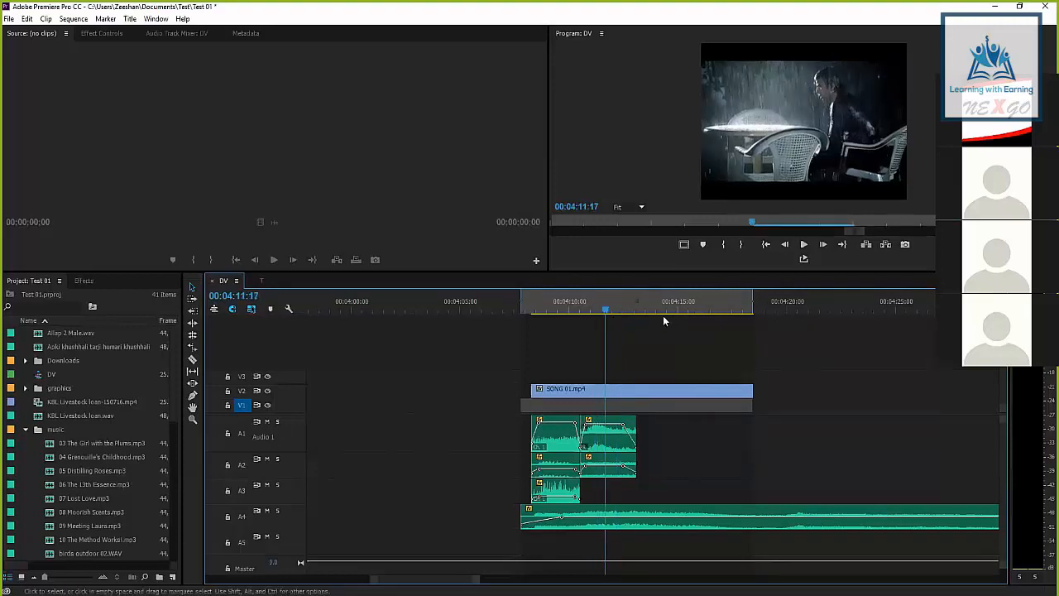
left_click(614, 308)
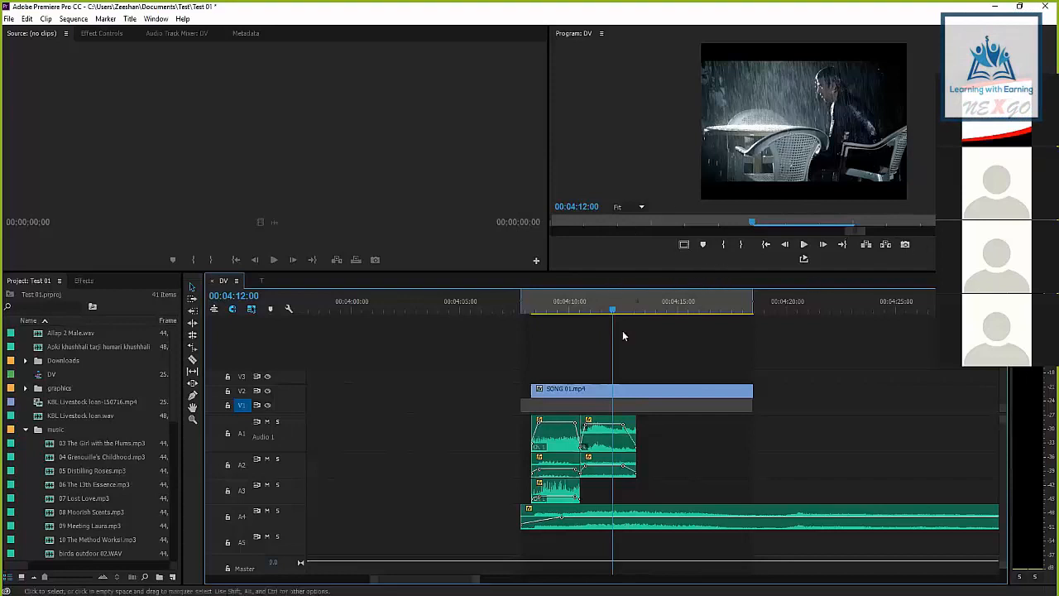
left_click(607, 311)
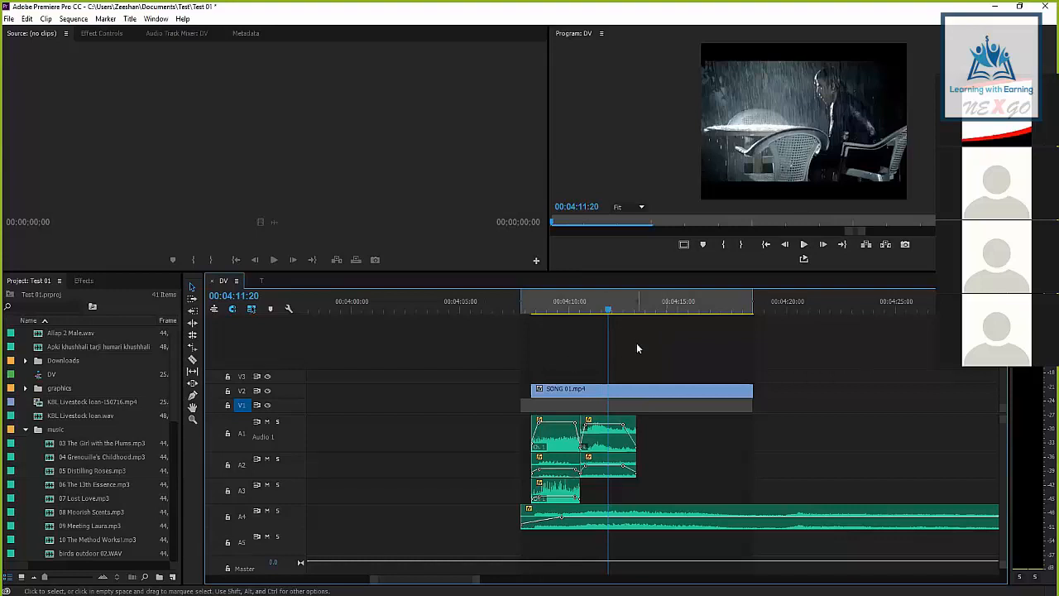
scroll(557, 327, "down", 2)
left_click_drag(571, 311, 569, 311)
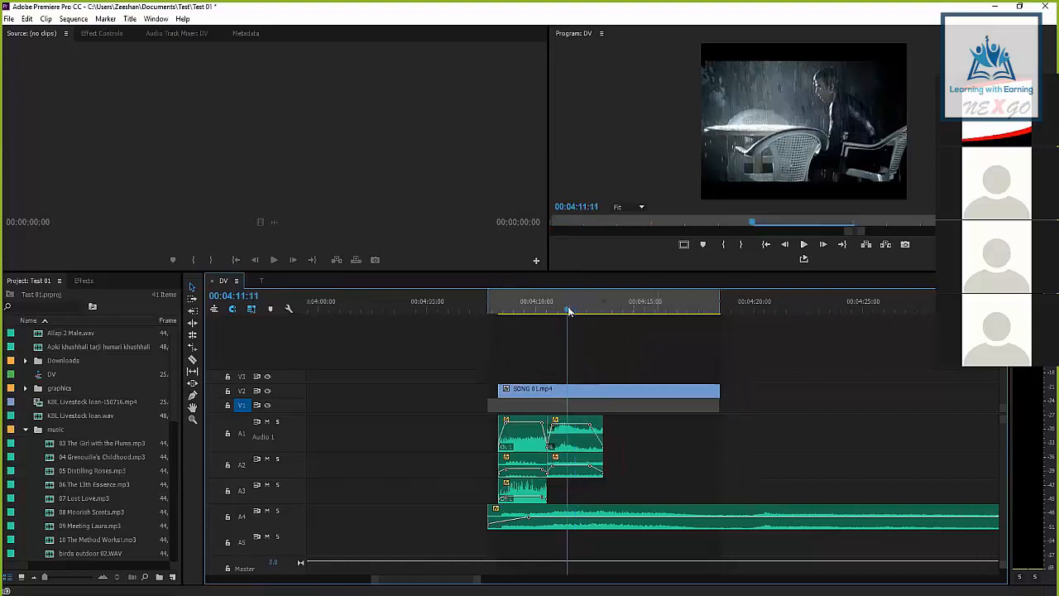
left_click(569, 308)
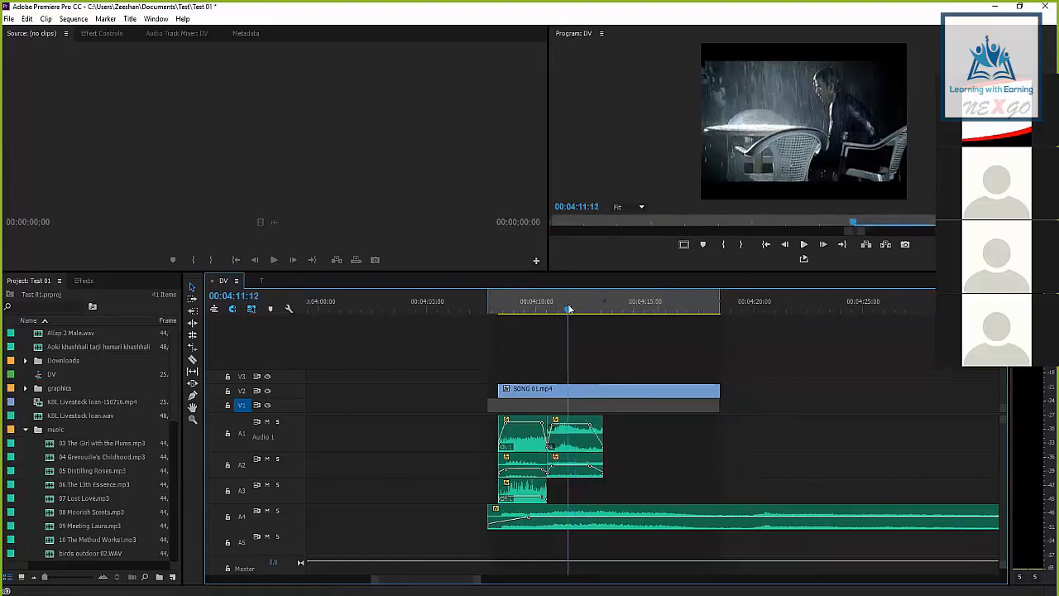
left_click(499, 308)
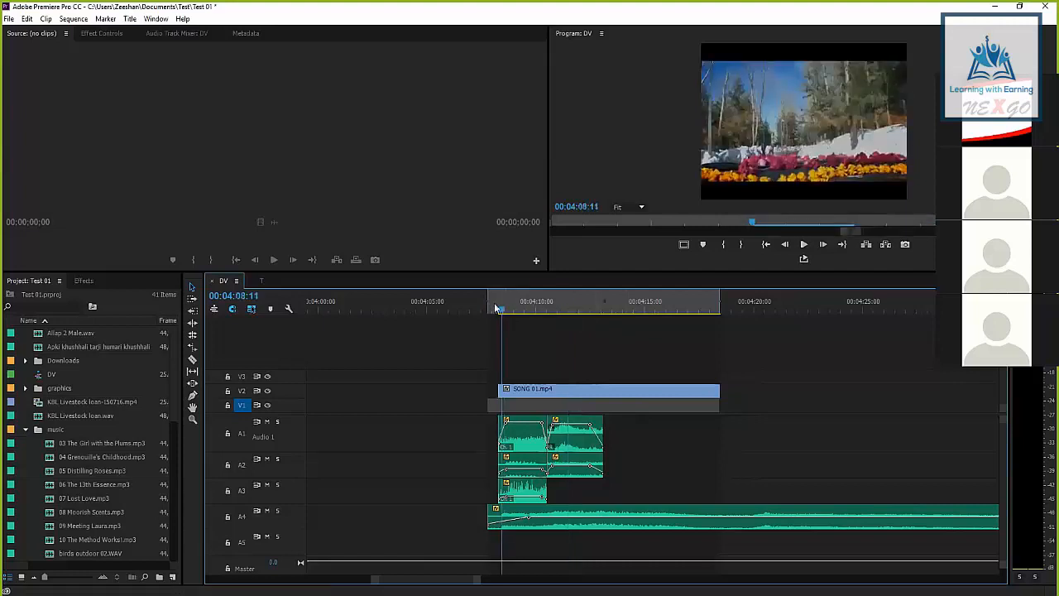
left_click_drag(494, 310, 719, 311)
Compare the marked range with the whole sequence and review the rain scene at 00:04:10:20
key("minus")
key("minus")
key("minus")
key("minus")
key("minus")
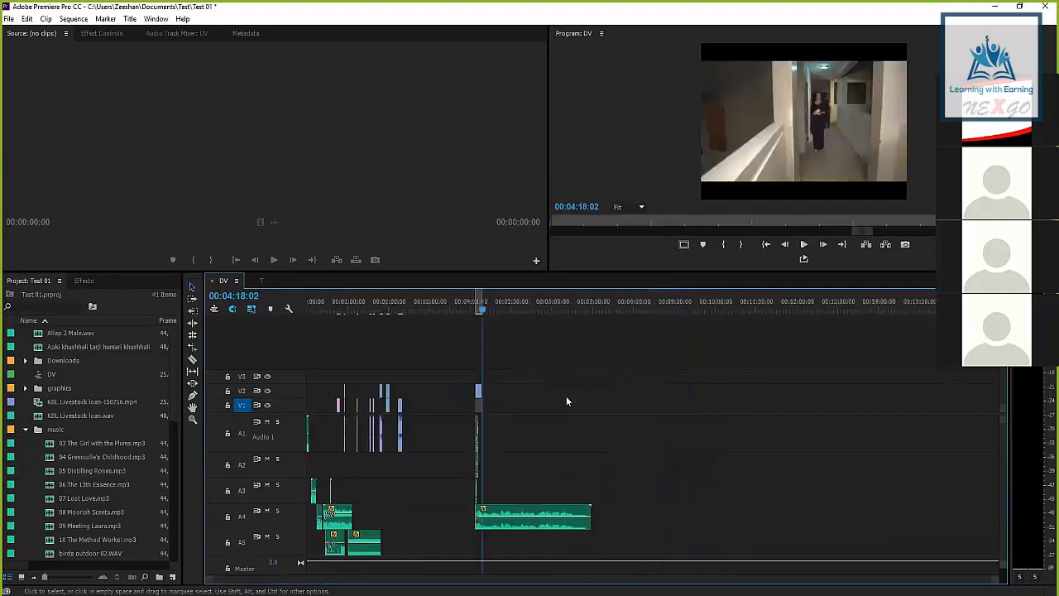
left_click_drag(431, 308, 476, 308)
key("equal")
key("equal")
key("equal")
key("equal")
key("equal")
left_click_drag(724, 309, 790, 306)
scroll(842, 334, "down", 5)
left_click_drag(485, 304, 383, 304)
scroll(457, 351, "up", 1)
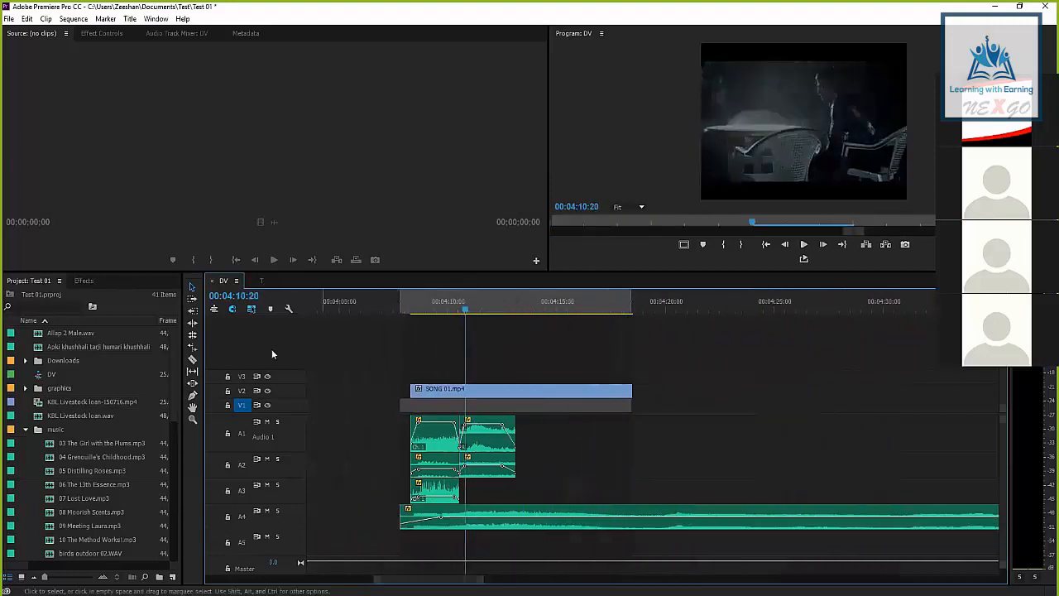
Solo audio tracks A2 and A3, and switch both solos off again
scroll(257, 445, "down", 1)
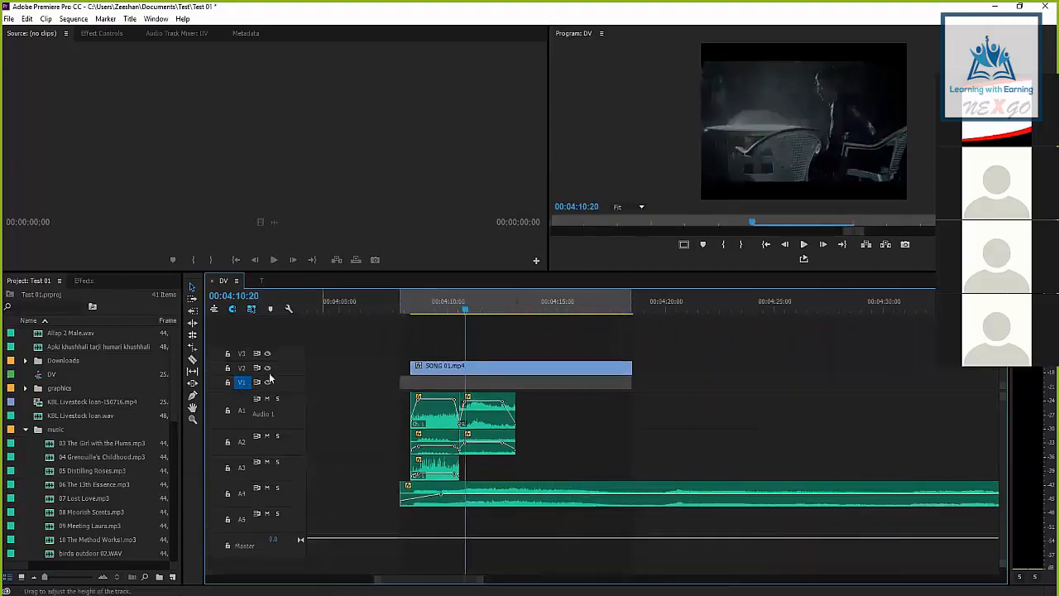
left_click(277, 437)
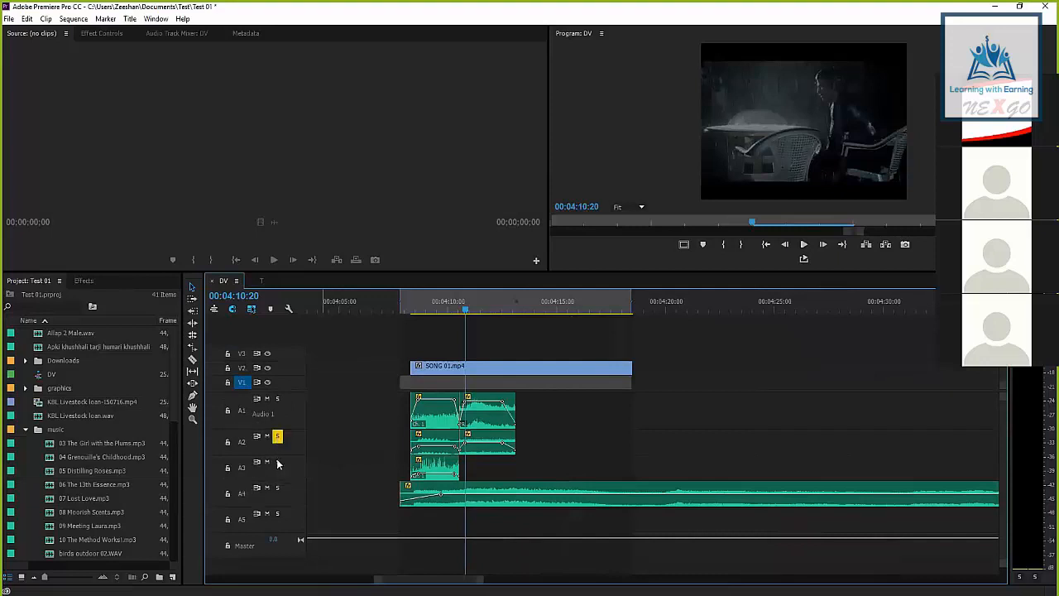
left_click(278, 463)
left_click(277, 437)
left_click(277, 464)
Show the Audio Track Mixer for the DV sequence, solo Audio 4 and enable it for recording
left_click(107, 33)
left_click(181, 35)
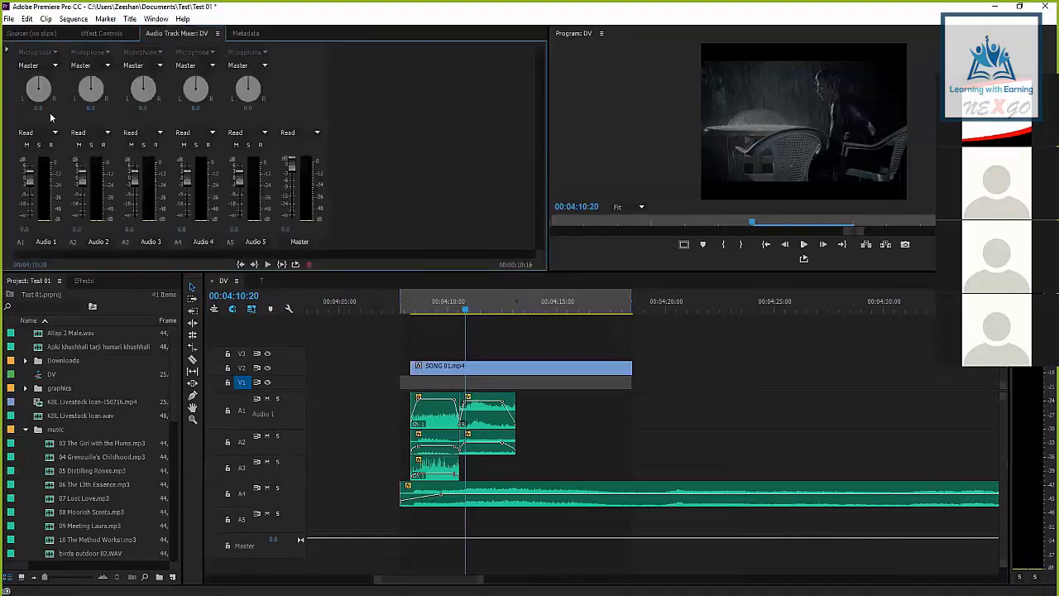
left_click(196, 146)
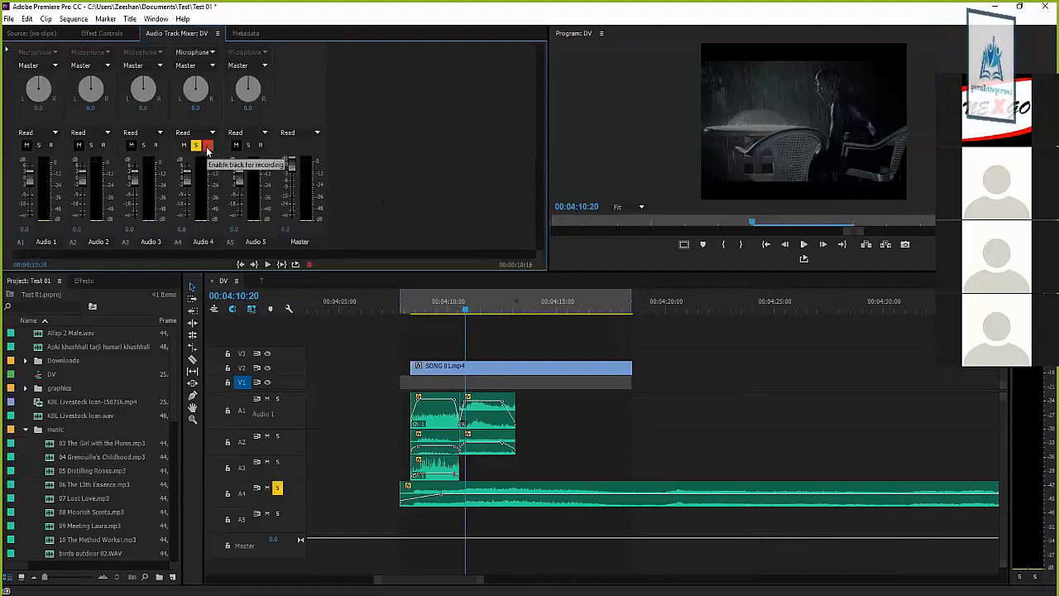
Disable recording and solo on Audio 4 in the mixer, then try its mute and solo, leaving both off
left_click(208, 146)
left_click(208, 147)
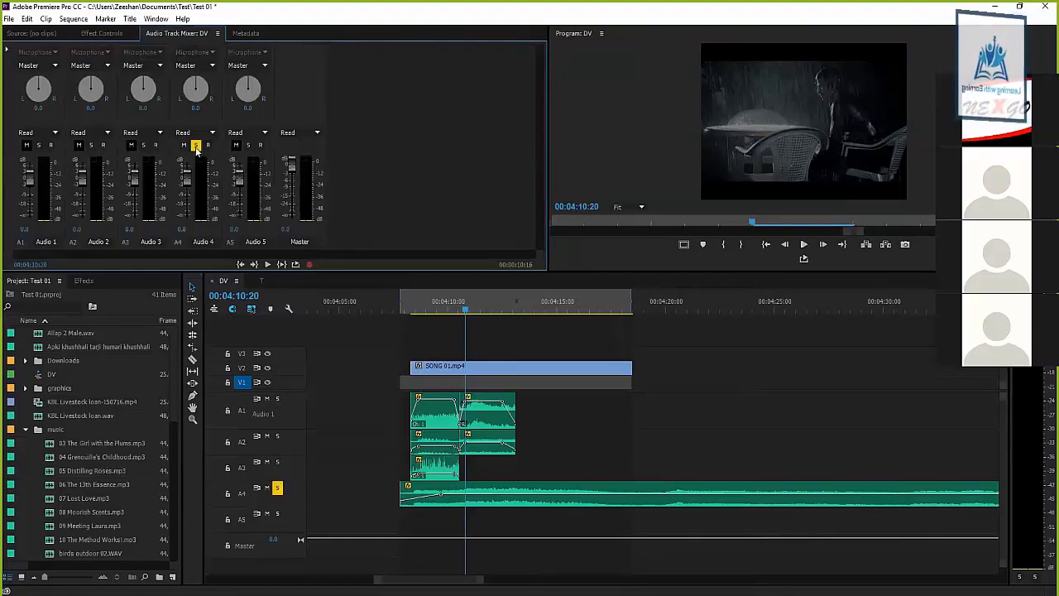
left_click(196, 147)
left_click(184, 147)
left_click(184, 147)
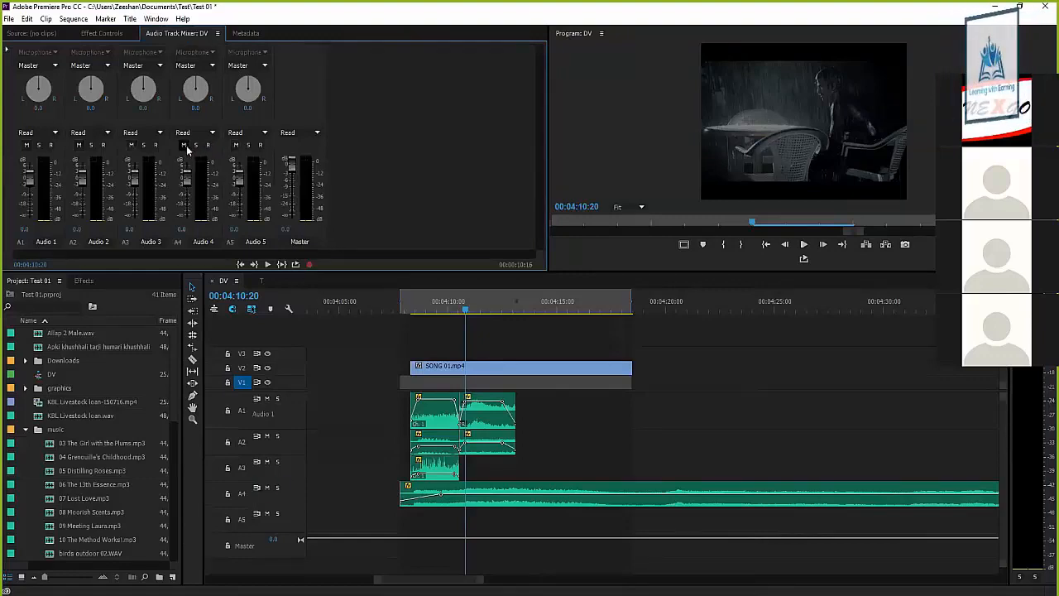
left_click(195, 146)
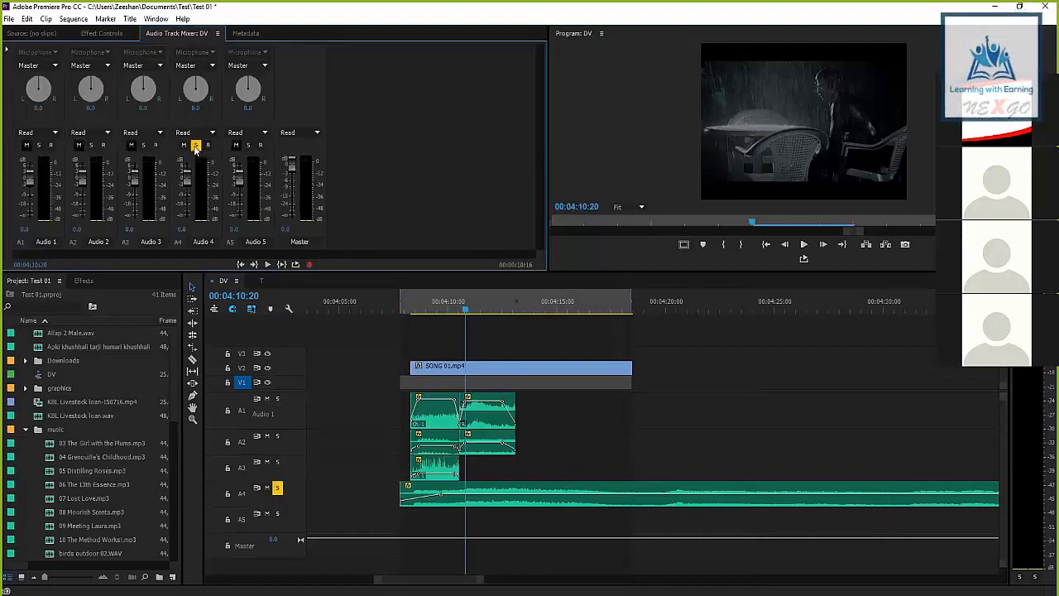
left_click(195, 145)
Solo A2 from the timeline and Audio 2 and Audio 4 from the mixer, switching every solo off again
left_click(277, 436)
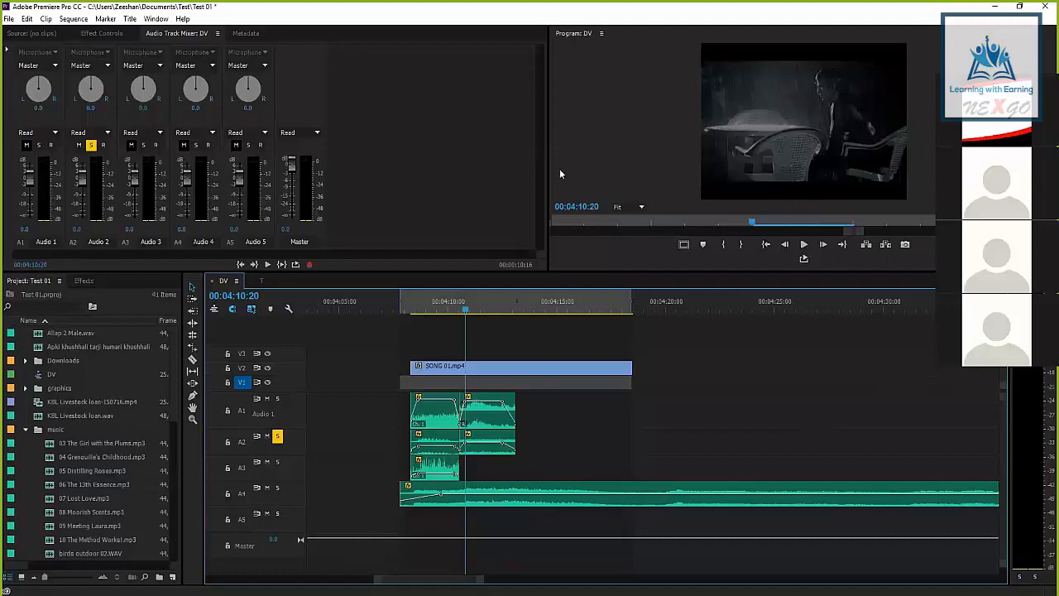
left_click(91, 146)
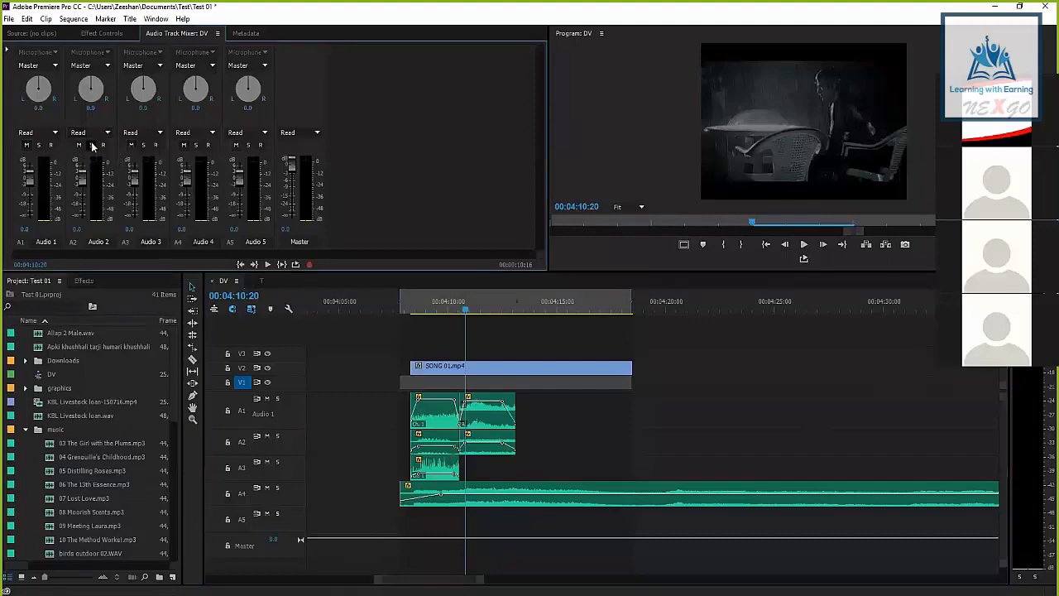
left_click(91, 146)
left_click(196, 145)
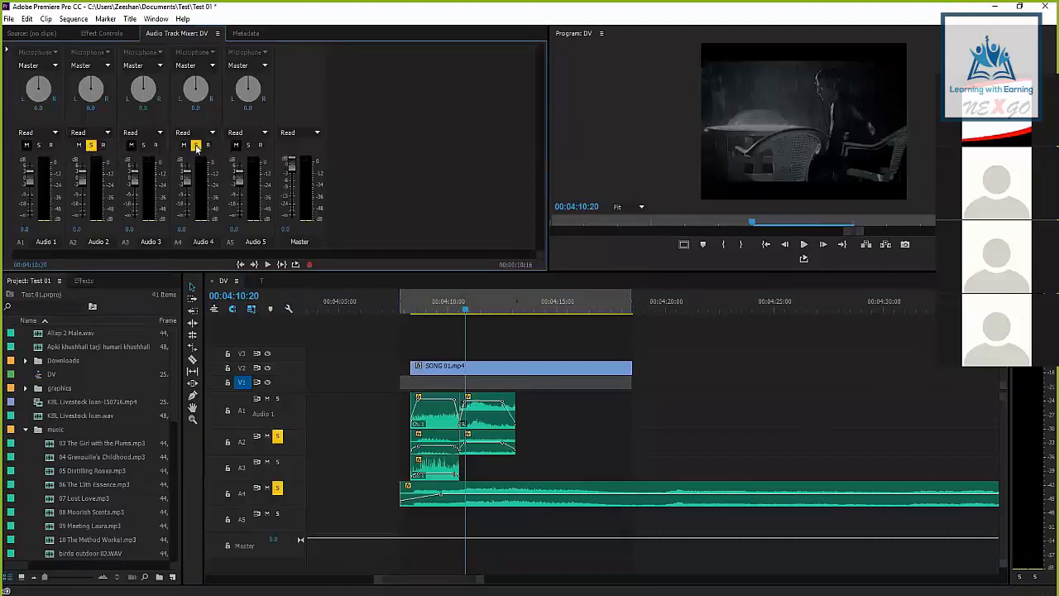
left_click(196, 146)
left_click(91, 145)
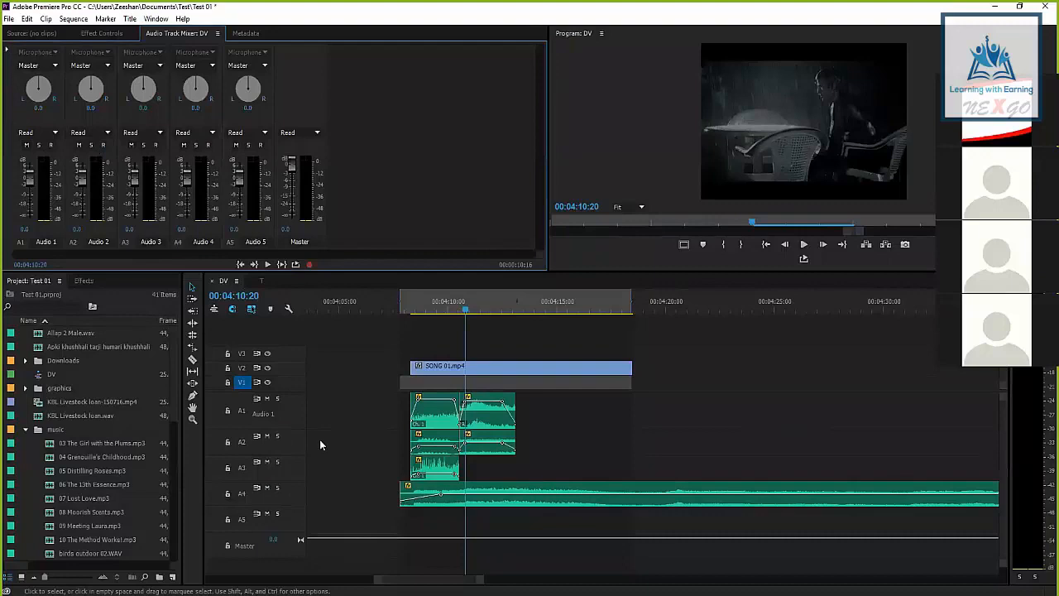
left_click(276, 437)
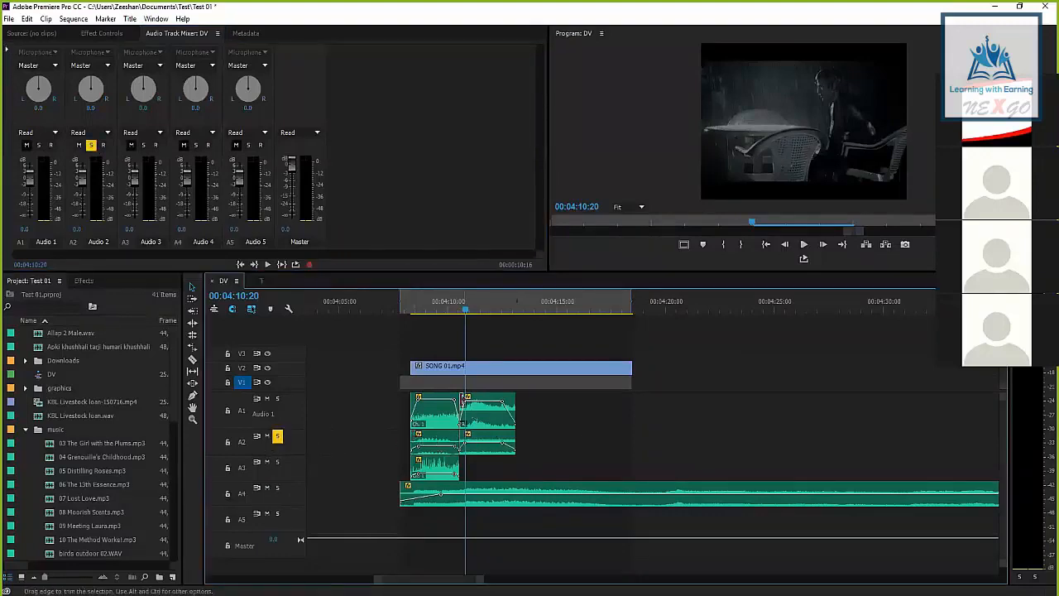
left_click(278, 436)
Switch the video track output off and on at 00:04:15:07, and place the playhead at 00:04:11:18
left_click_drag(458, 304, 563, 308)
left_click(268, 382)
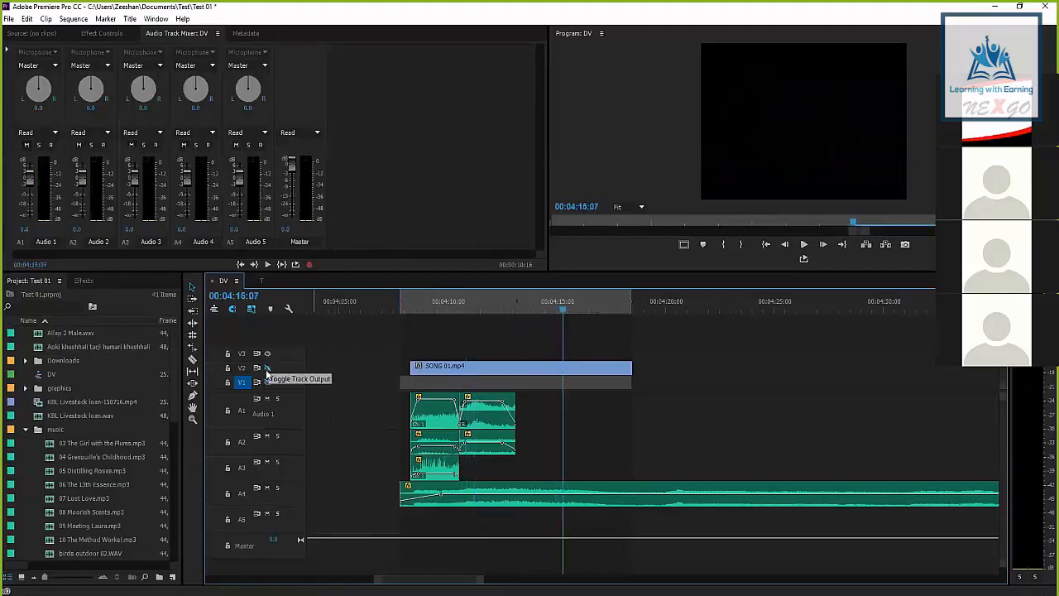
left_click(268, 382)
left_click(485, 308)
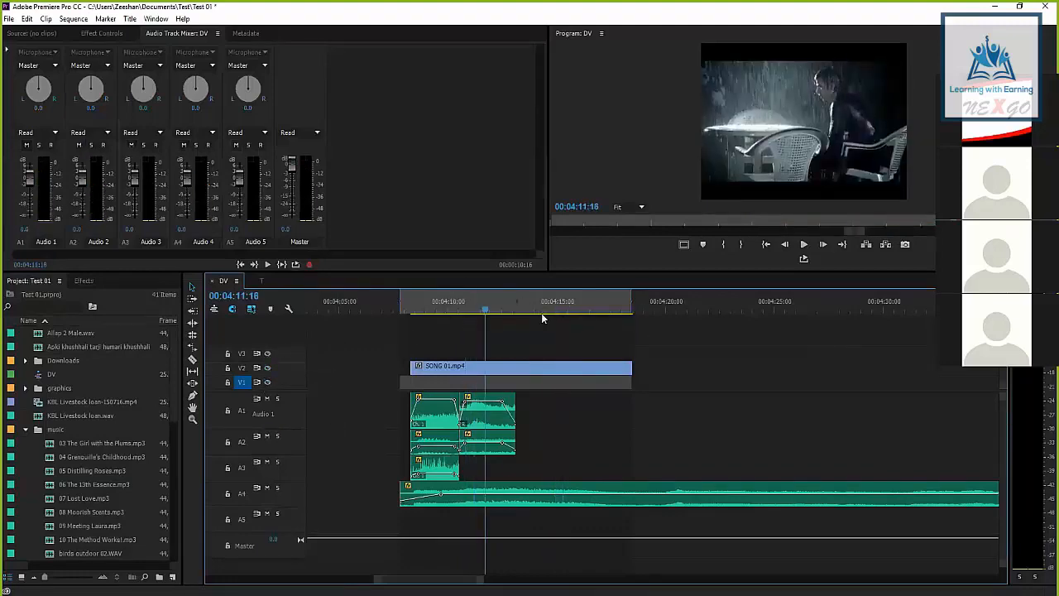
Open the media export settings for the DV sequence and reposition the dialog on the screen
left_click(8, 18)
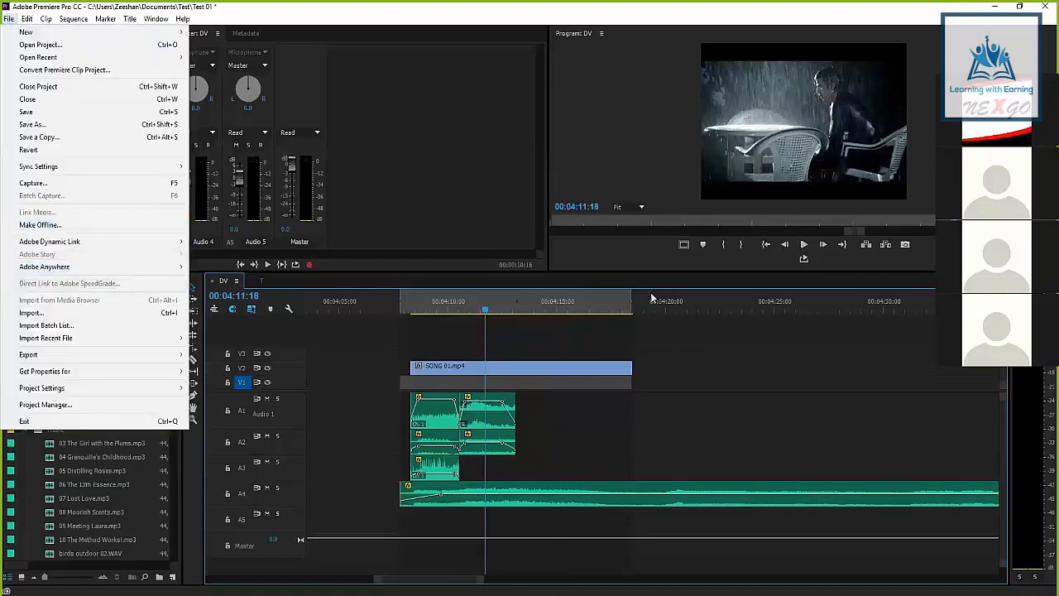
left_click(429, 326)
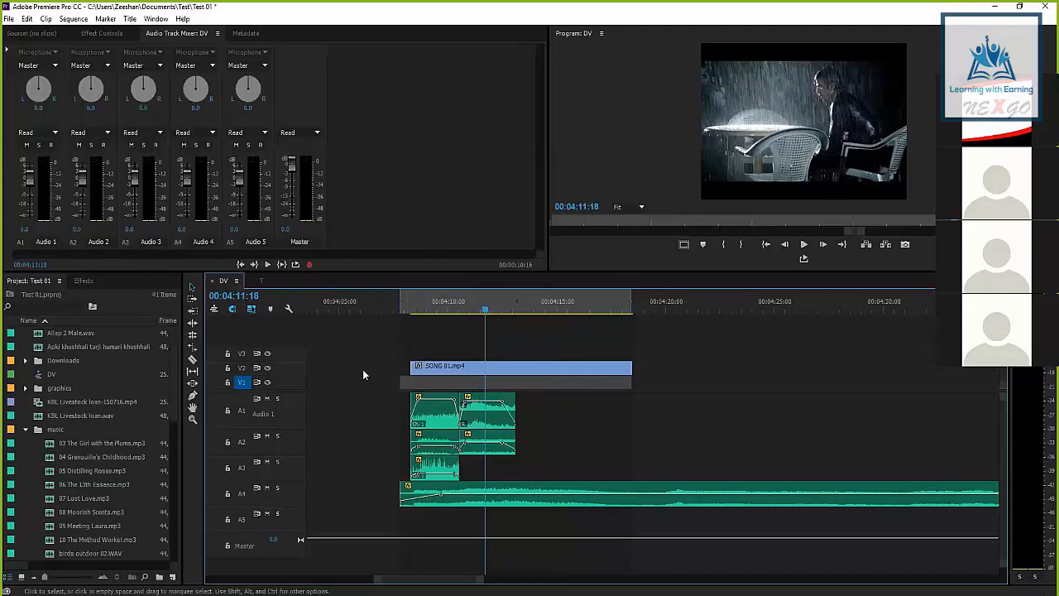
left_click(7, 20)
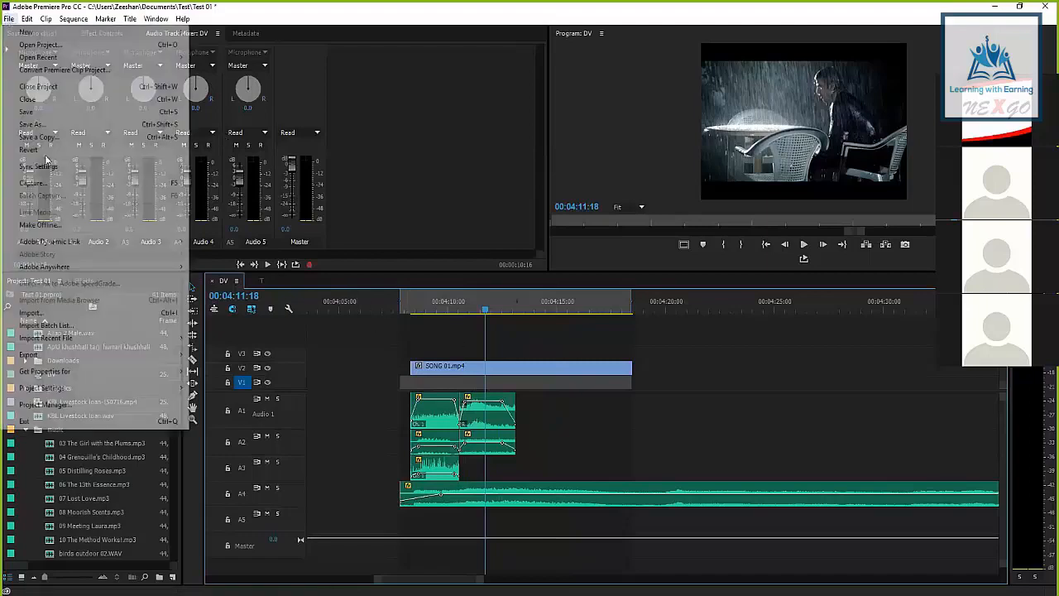
mouse_move(89, 357)
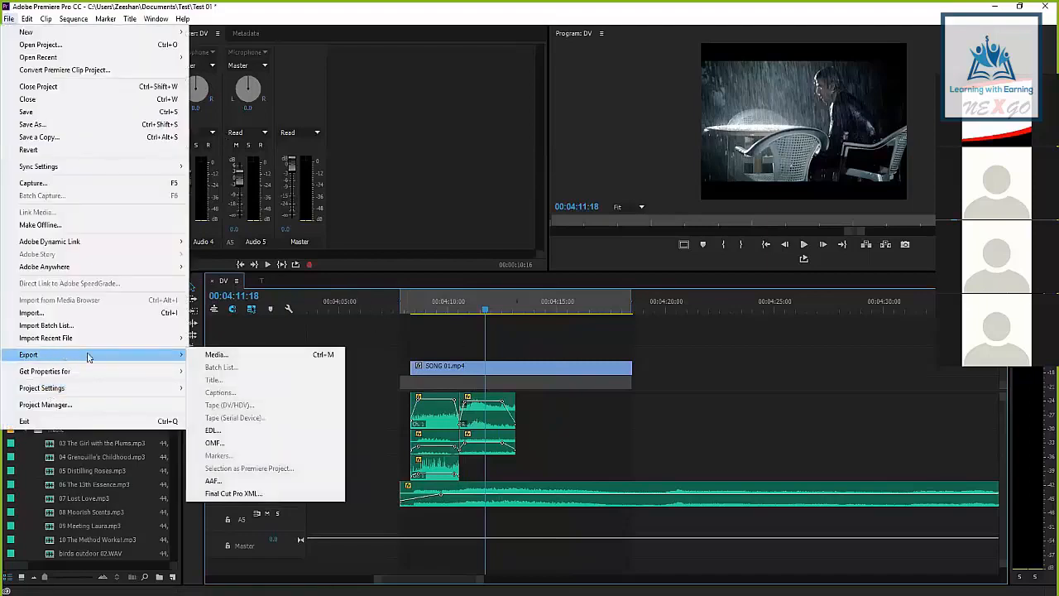
left_click(214, 354)
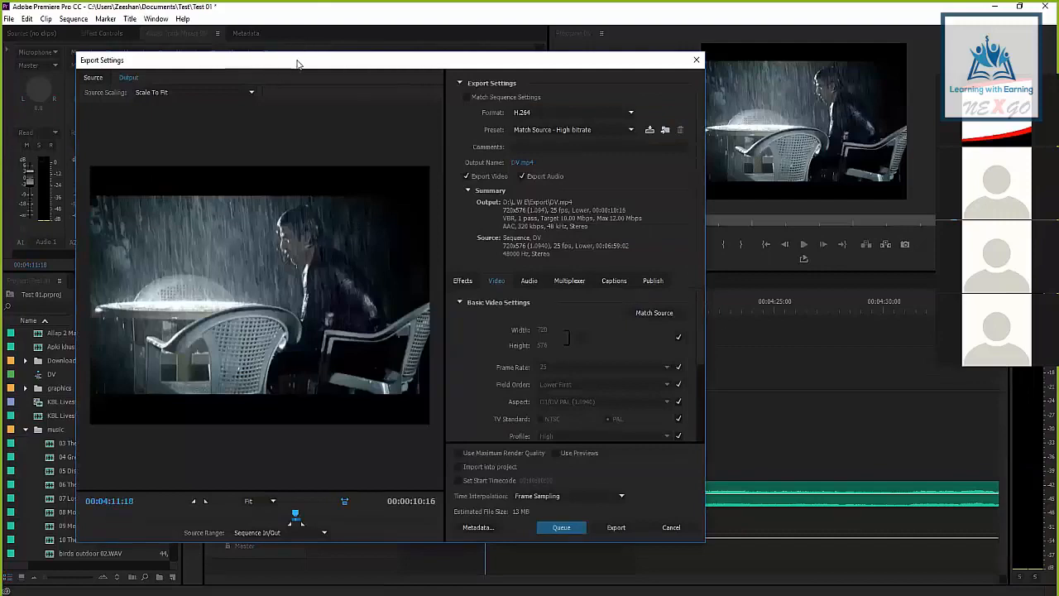
left_click_drag(298, 63, 392, 41)
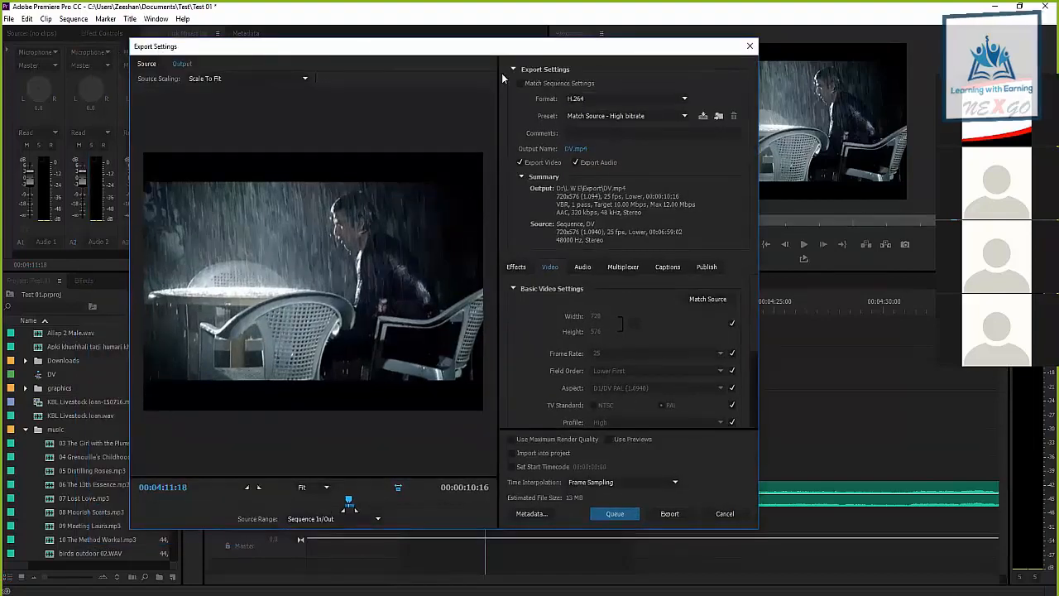
Compare the Source and Output previews in the export settings and scrub the marked range to 00:04:12:08
left_click(141, 65)
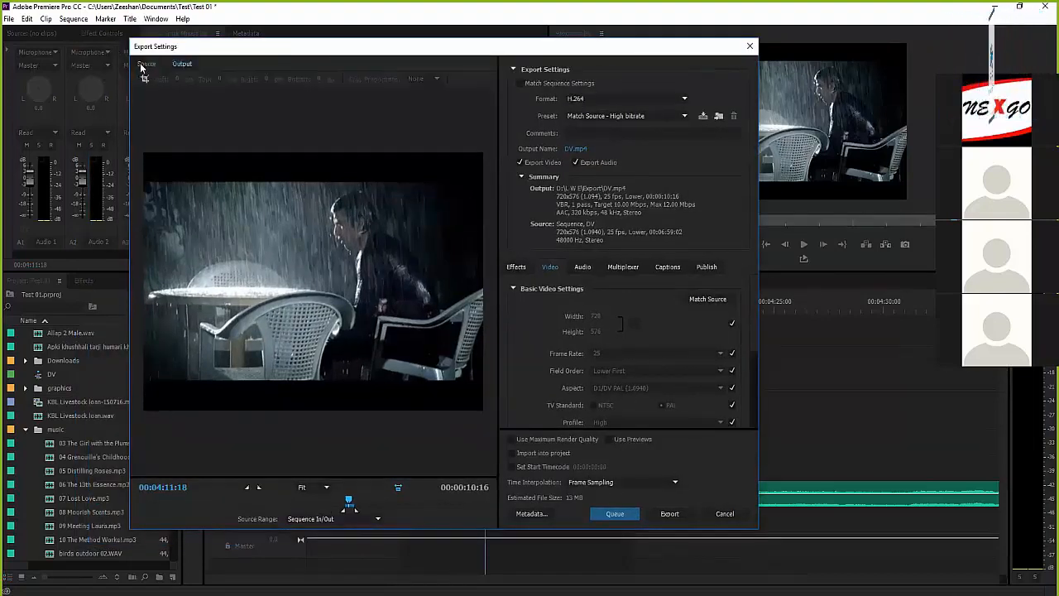
left_click(183, 66)
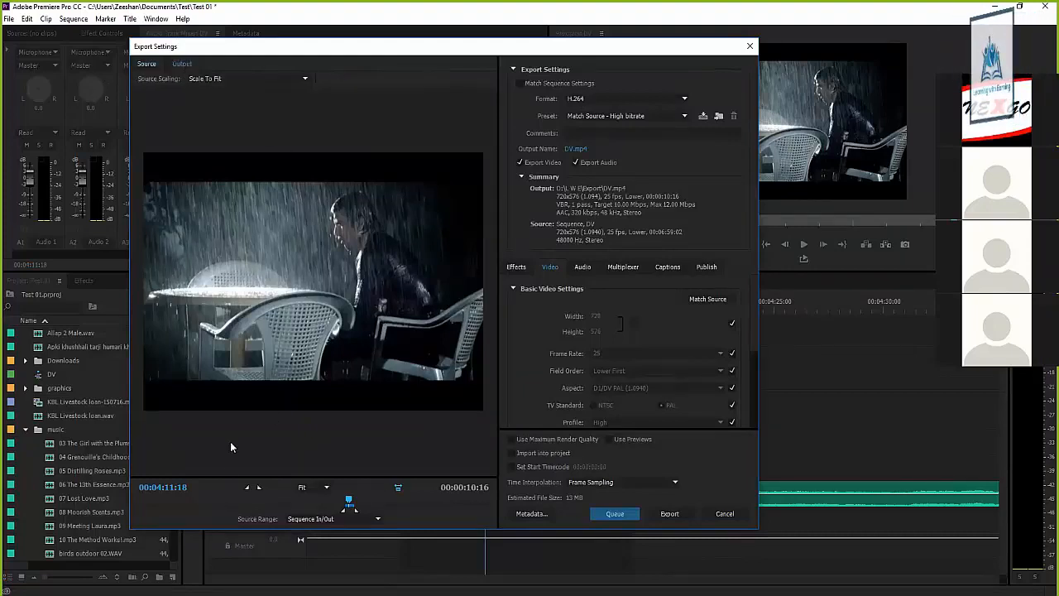
left_click_drag(348, 501, 346, 501)
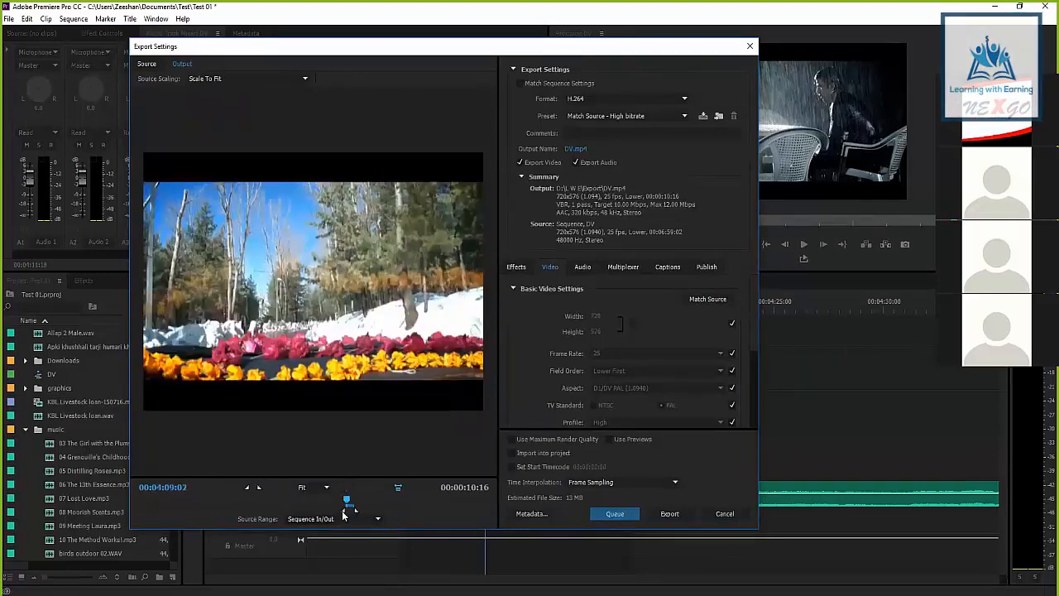
left_click_drag(346, 501, 353, 500)
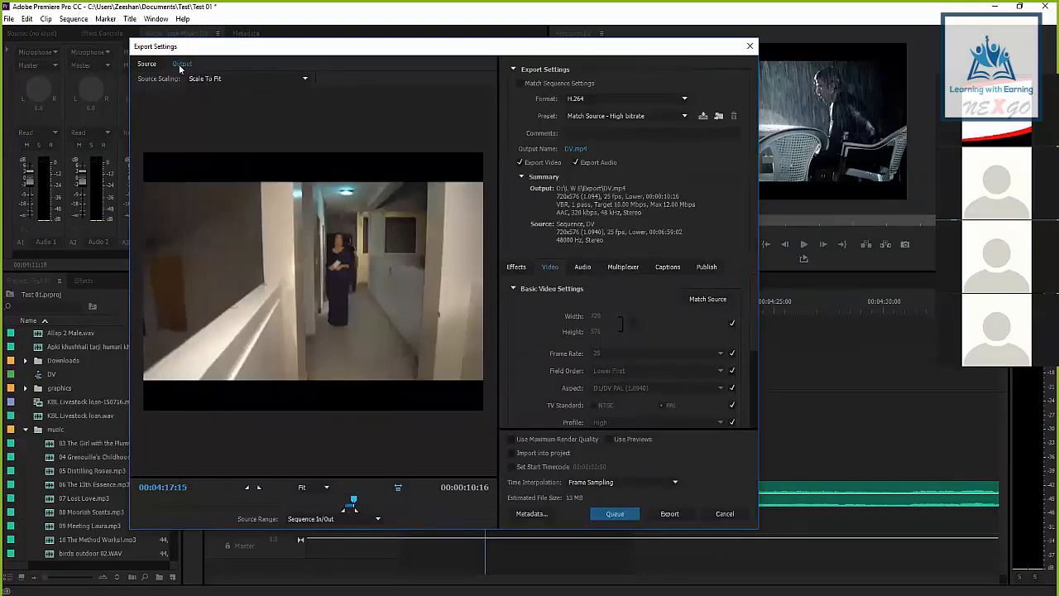
left_click(146, 64)
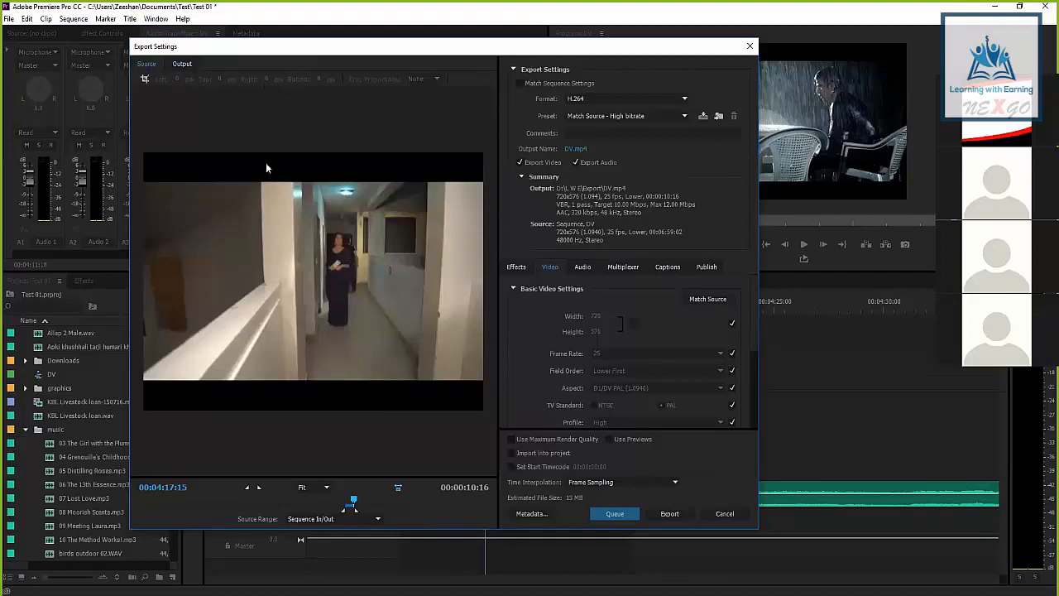
left_click_drag(353, 504, 350, 505)
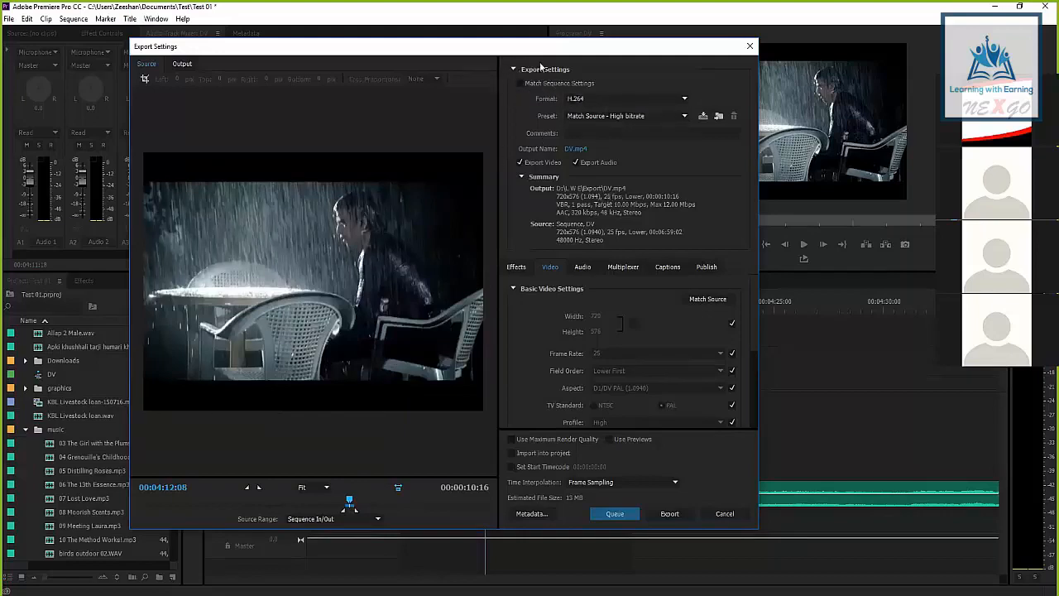
Turn on Match Sequence Settings, review the resulting video export options, and turn it off again
left_click_drag(538, 54, 460, 47)
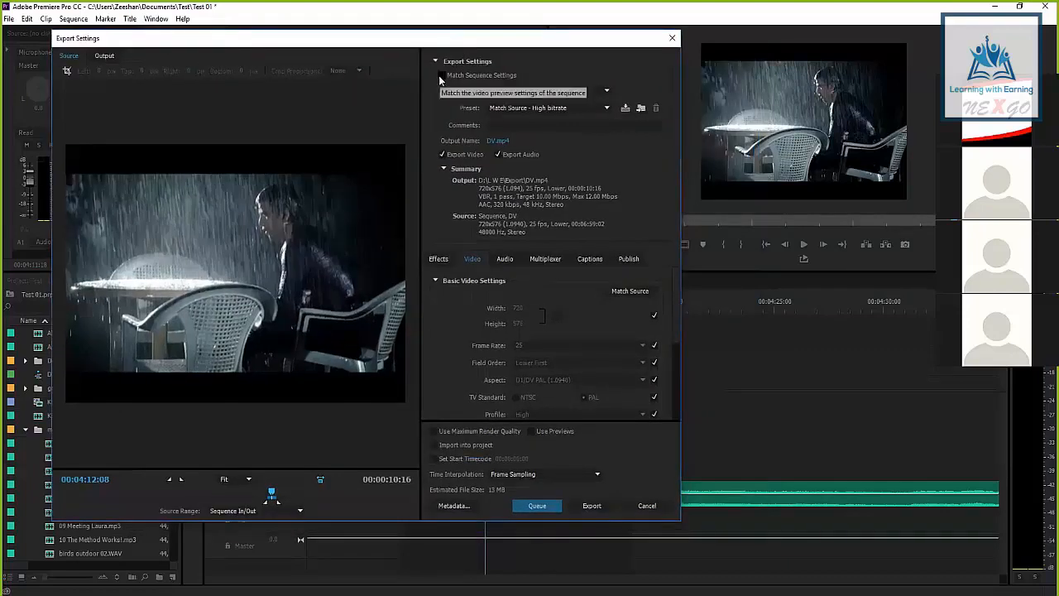
left_click(441, 75)
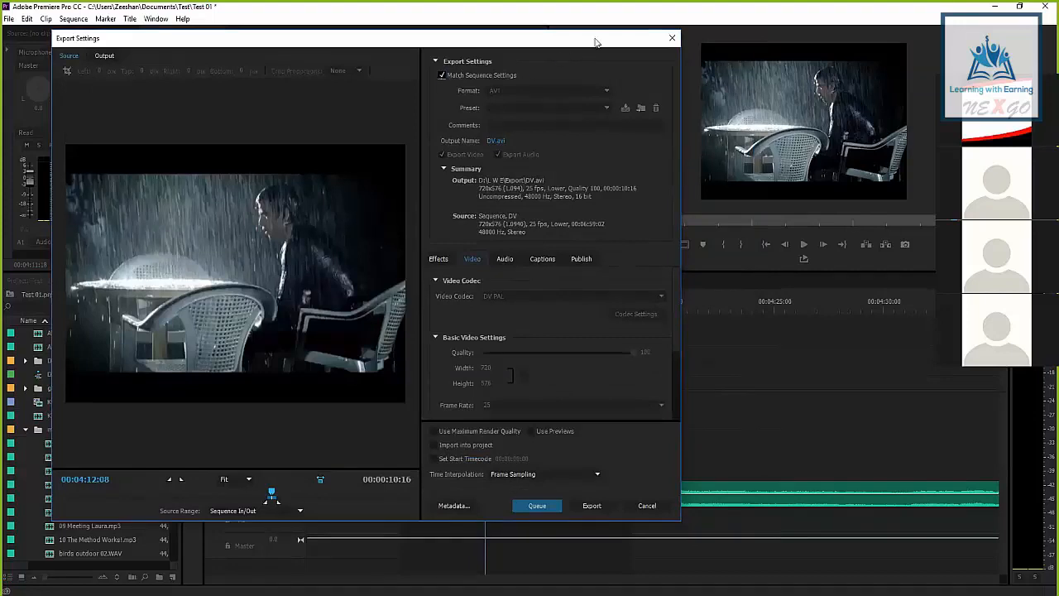
left_click_drag(595, 41, 642, 375)
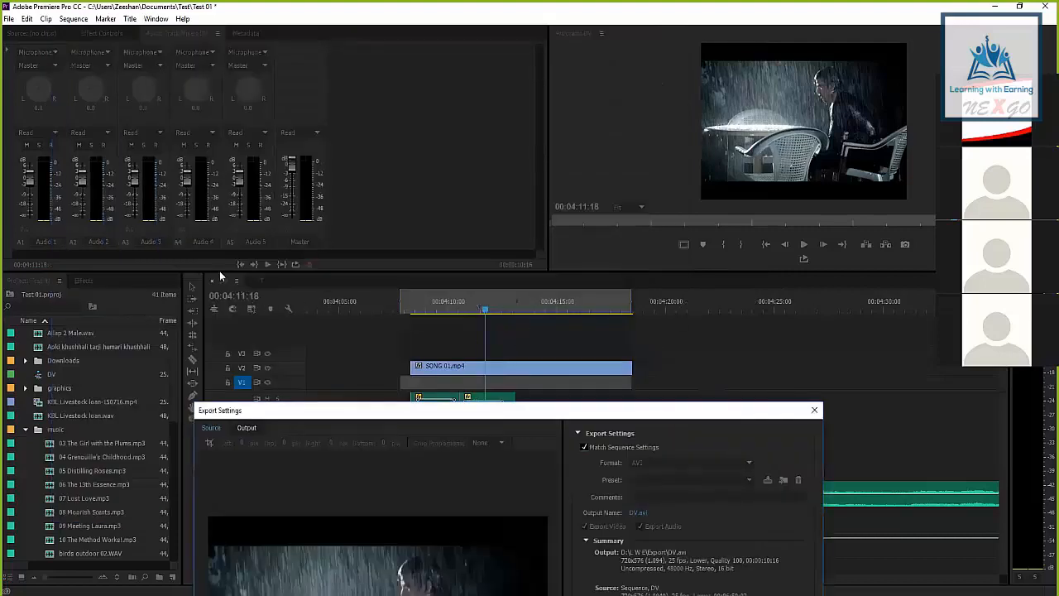
left_click_drag(445, 416, 372, 49)
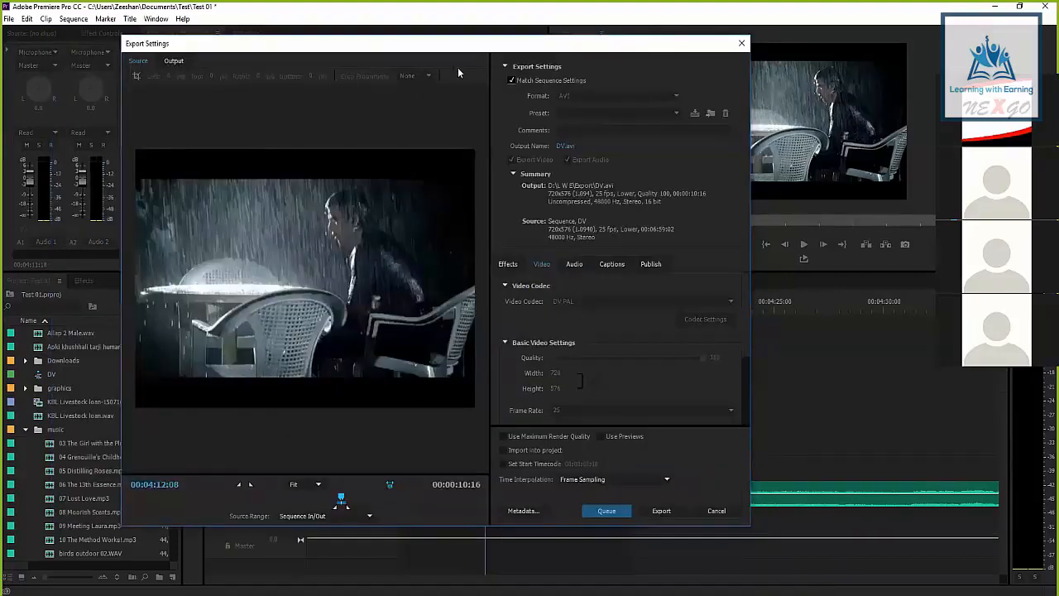
scroll(745, 293, "down", 5)
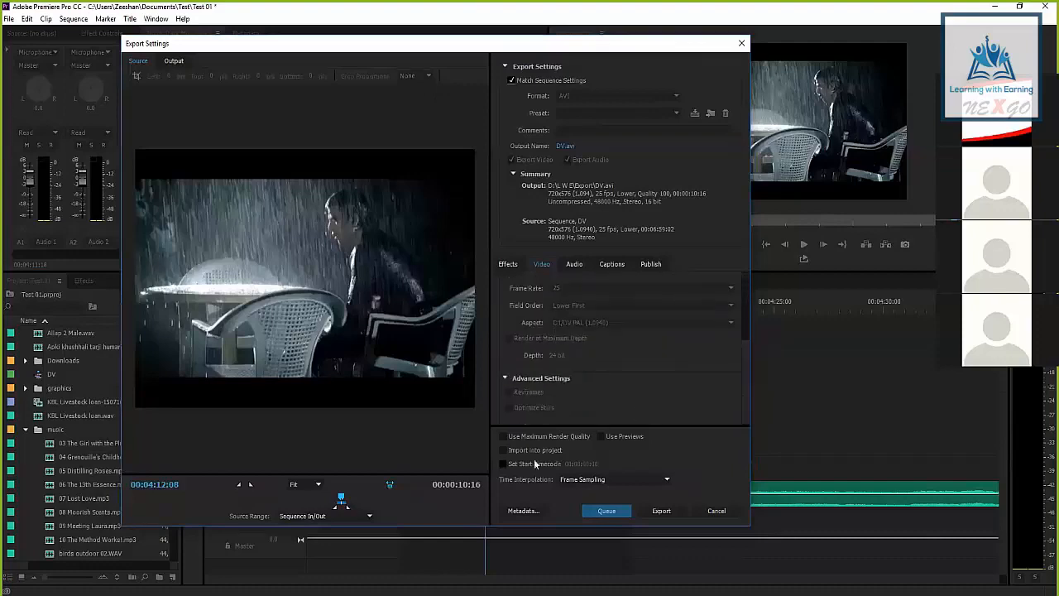
scroll(745, 364, "up", 5)
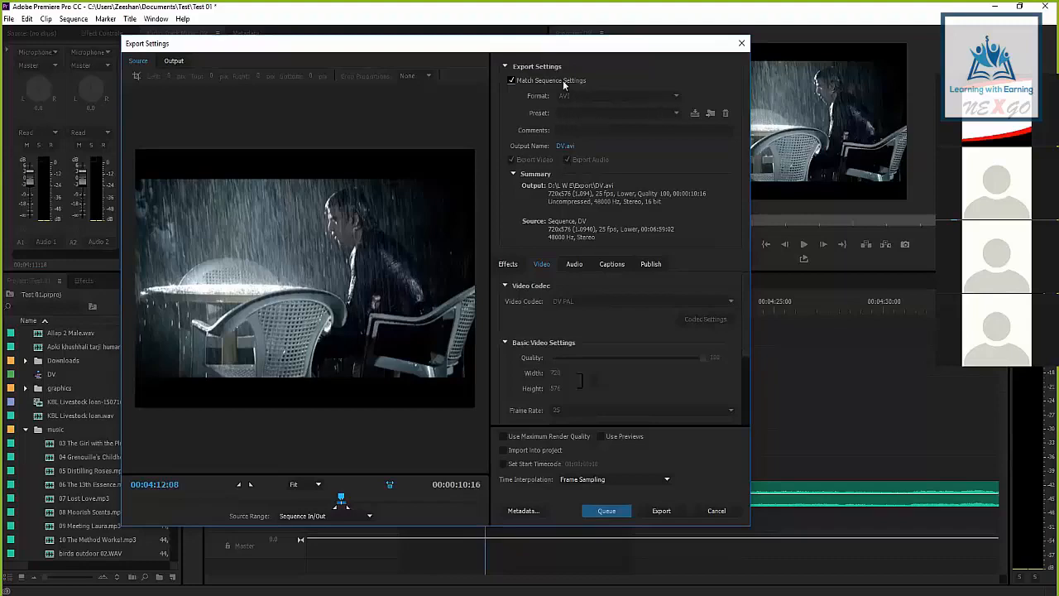
left_click(510, 80)
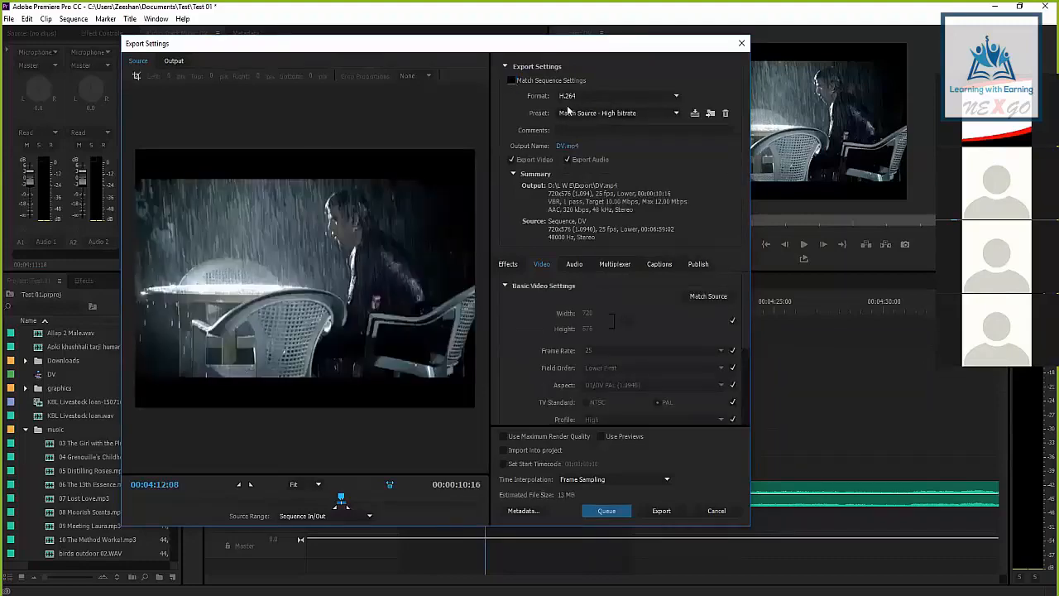
Set the export format to MPEG2 with the PAL DV preset
left_click(589, 98)
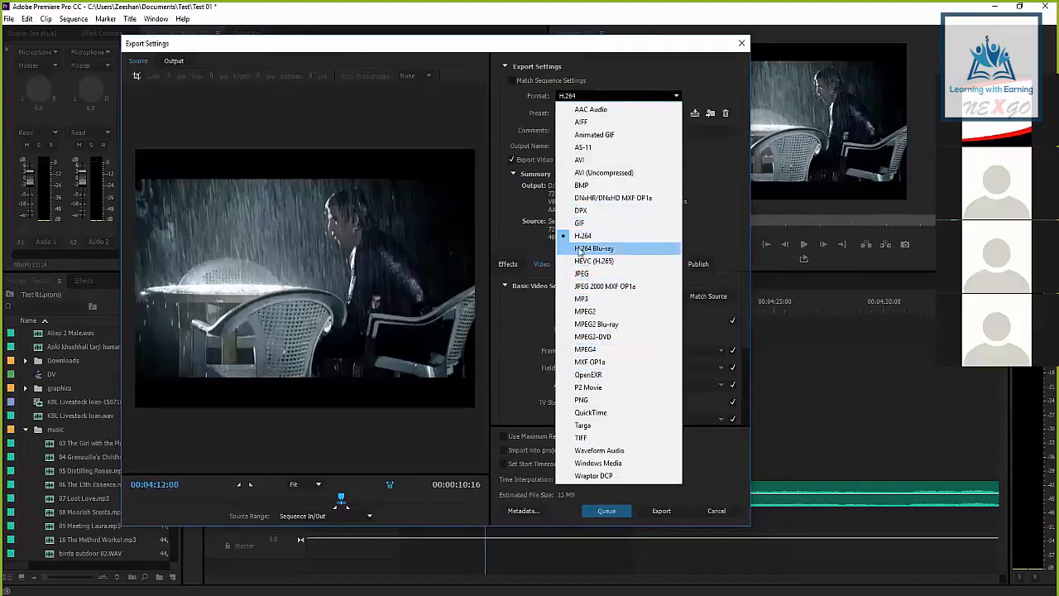
left_click(585, 312)
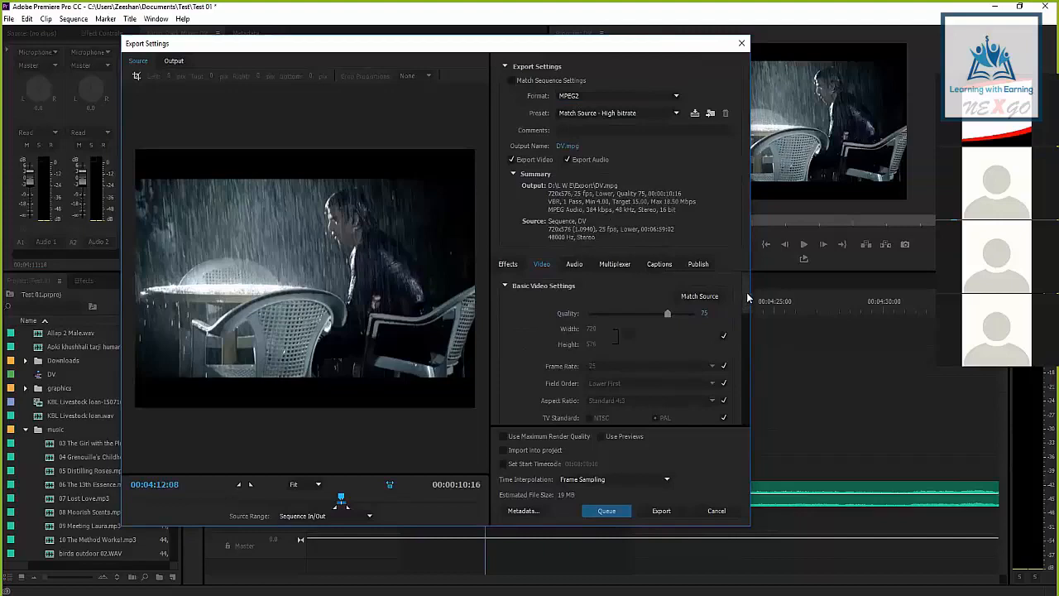
left_click(581, 114)
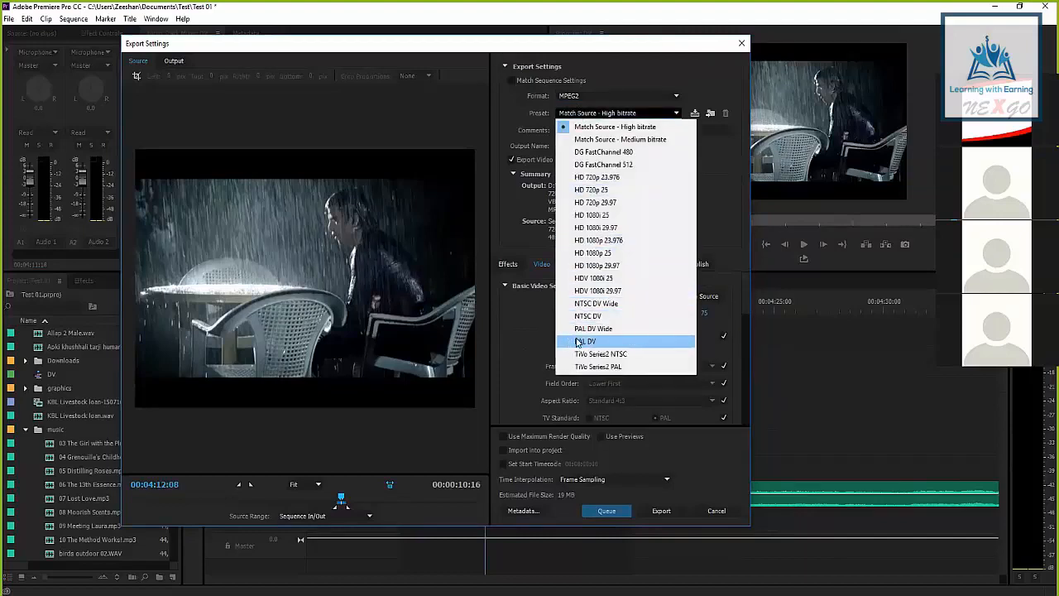
left_click(580, 113)
left_click(576, 113)
left_click(576, 114)
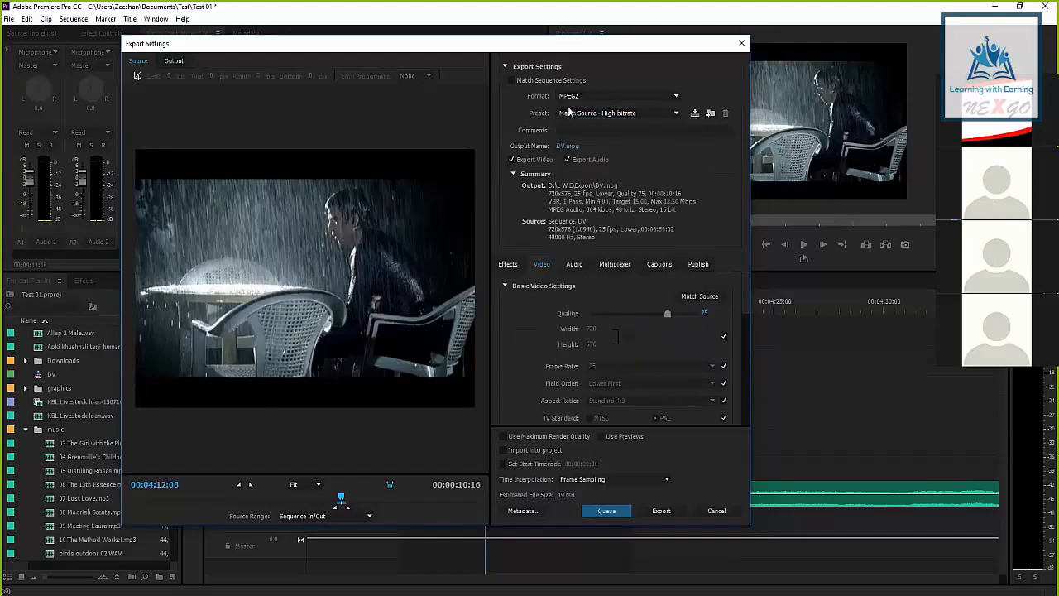
left_click(578, 113)
left_click(578, 113)
left_click(578, 114)
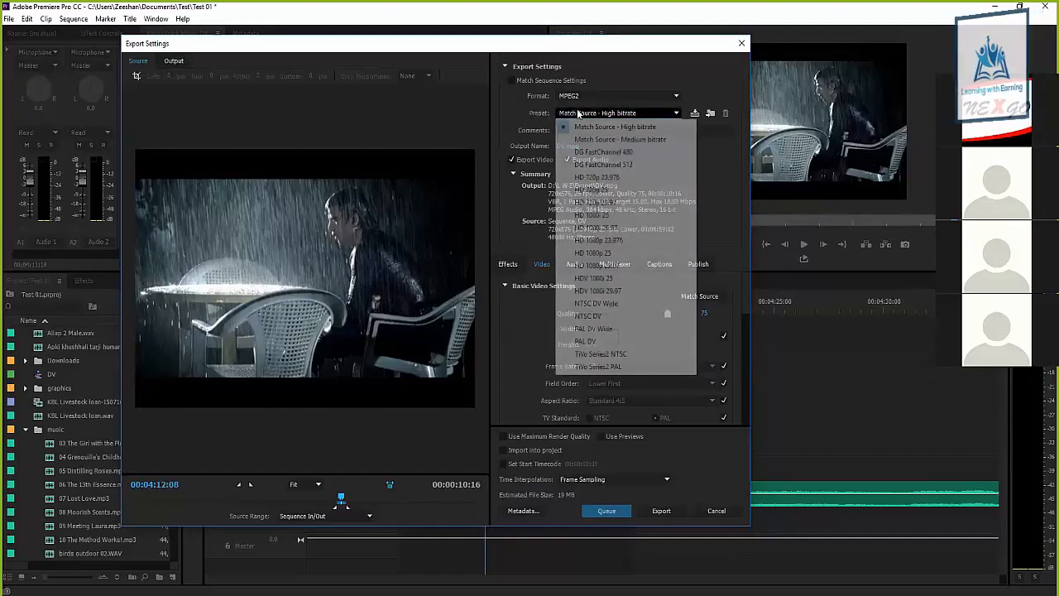
left_click(589, 341)
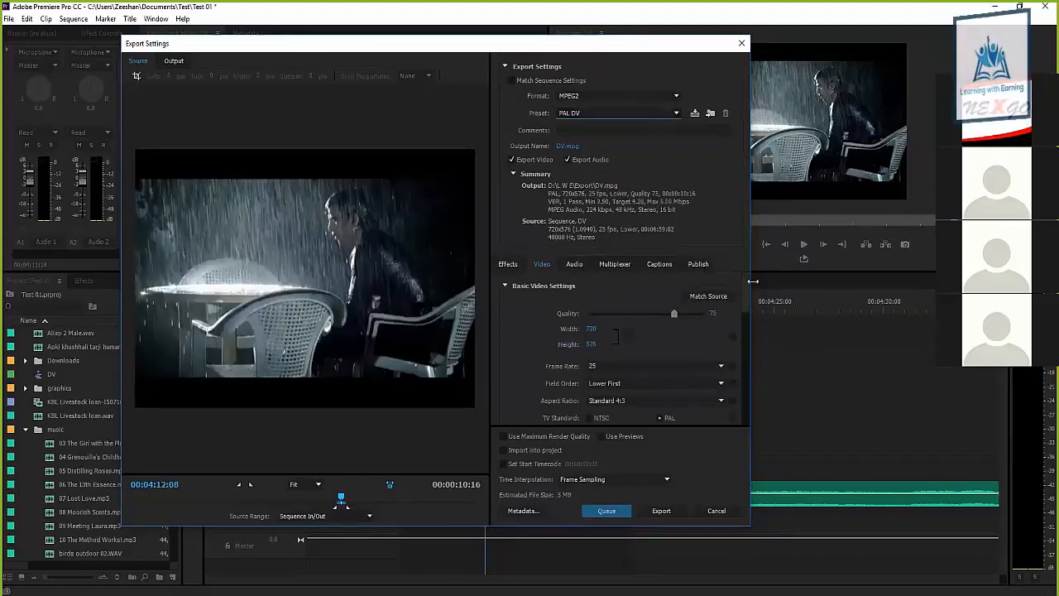
Raise the video quality to 100 in the basic video settings
scroll(745, 296, "down", 1)
scroll(745, 296, "up", 1)
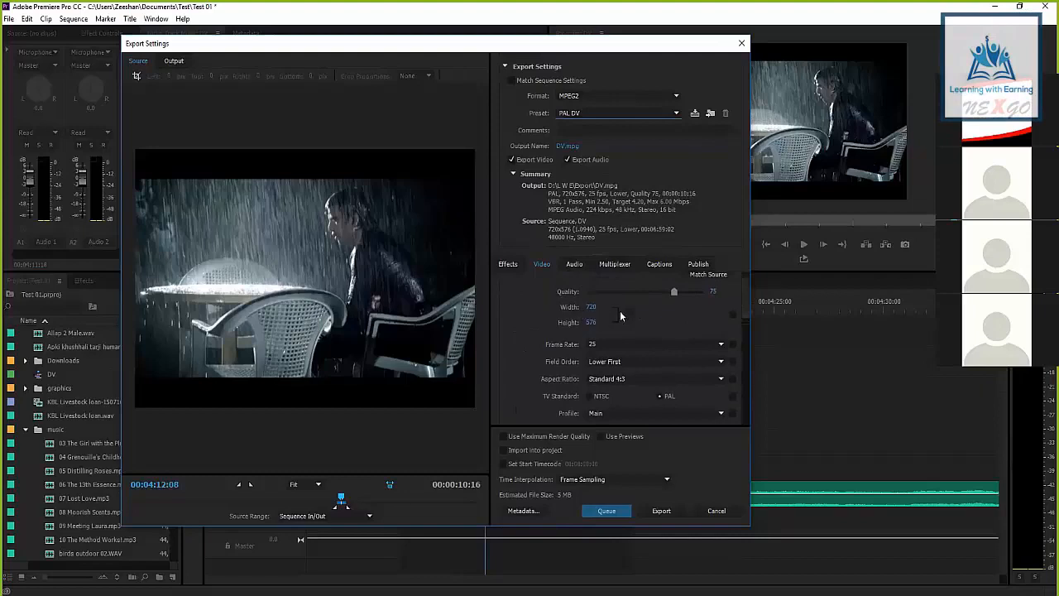
left_click(708, 294)
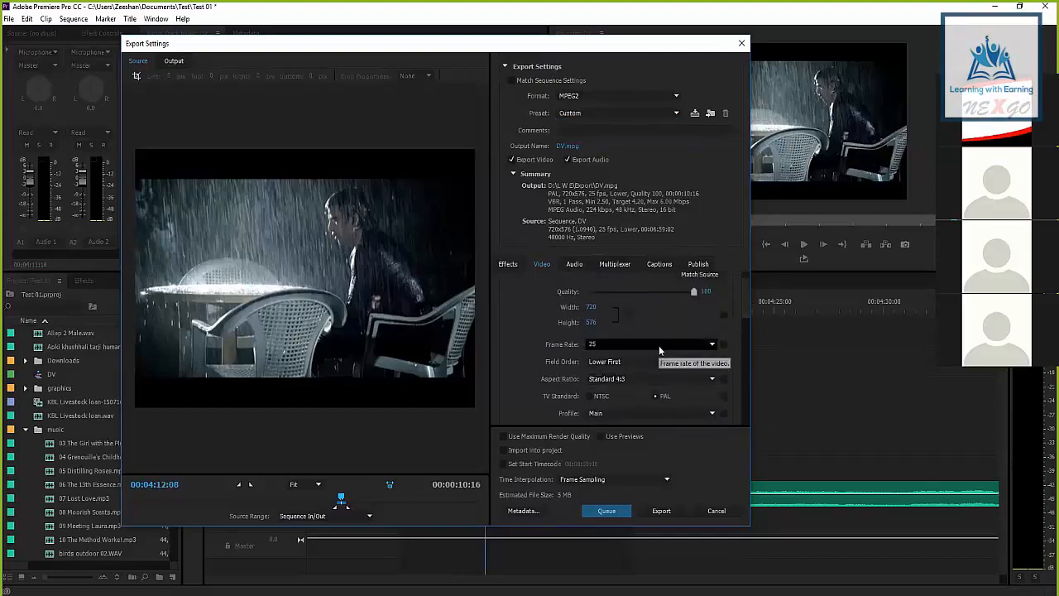
Examine the field order choices available for the MPEG2 video export
scroll(747, 305, "down", 2)
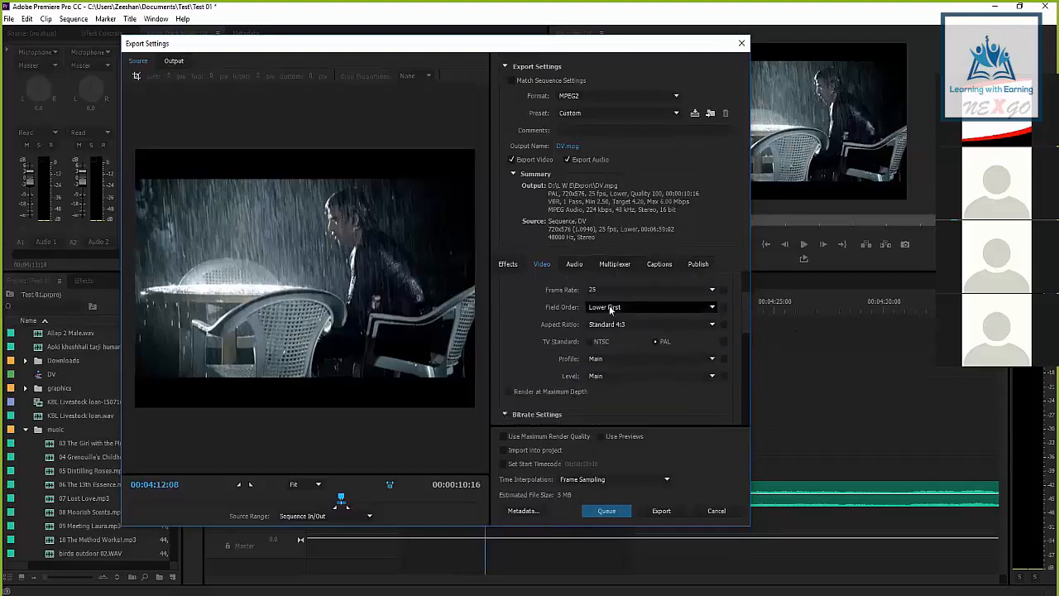
left_click(611, 307)
left_click(615, 308)
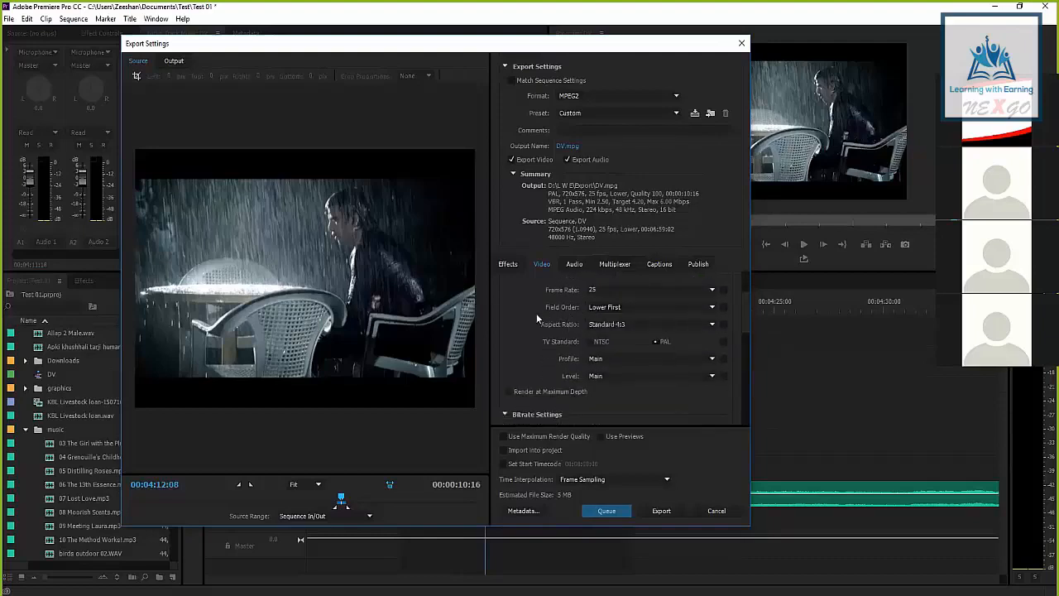
left_click(598, 308)
left_click(501, 301)
left_click(602, 308)
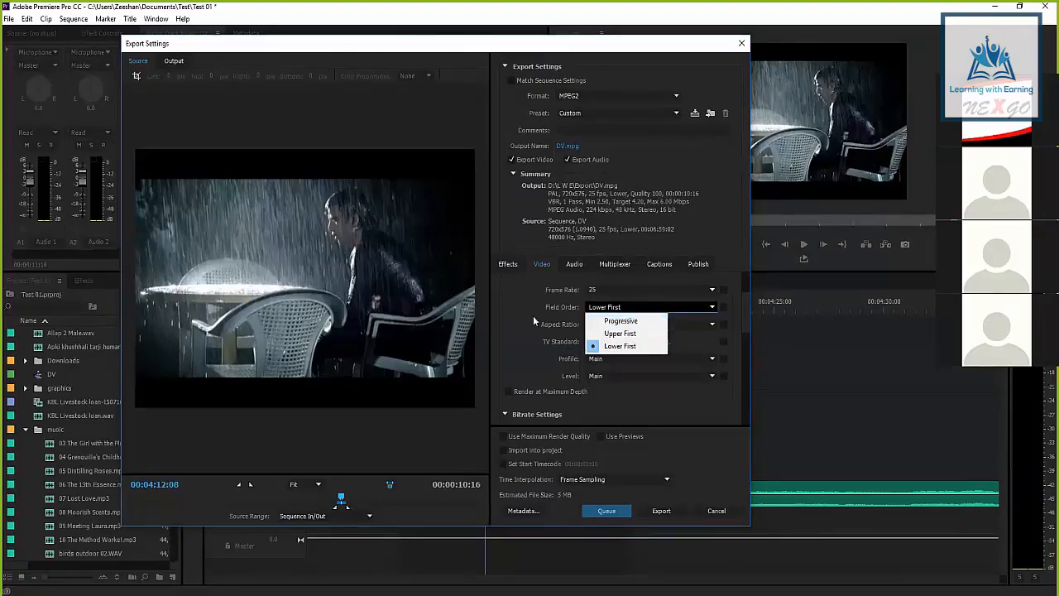
left_click(493, 320)
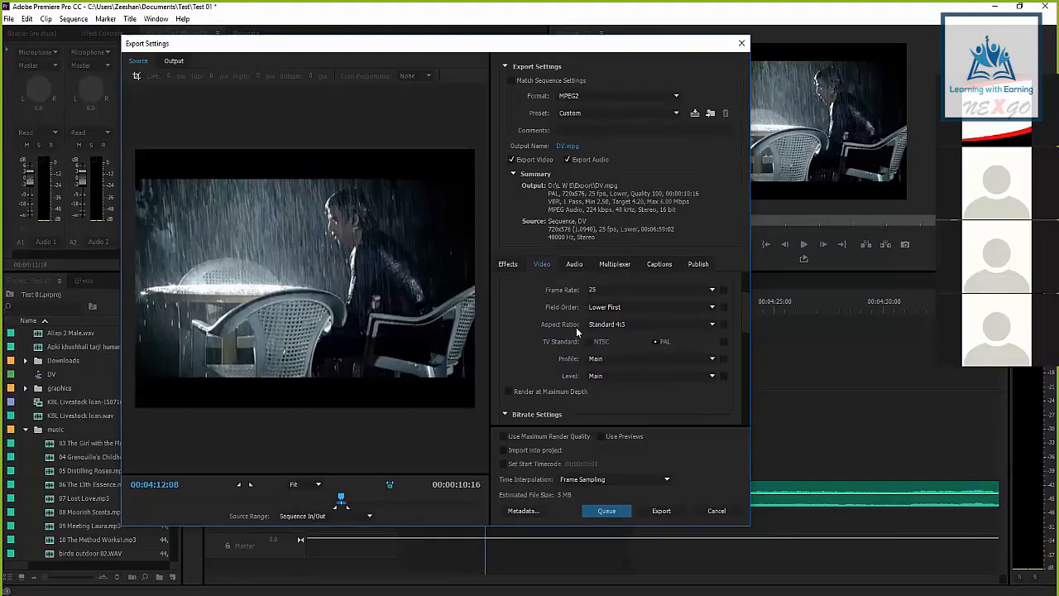
Review the available Profile and Level options in the basic video settings
left_click(613, 358)
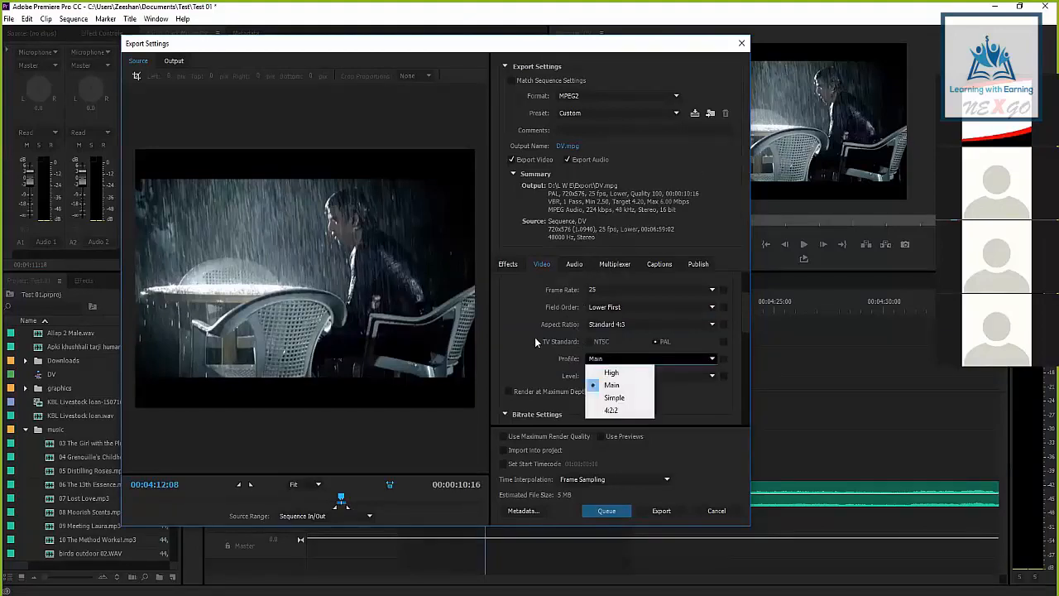
left_click(536, 340)
left_click(605, 376)
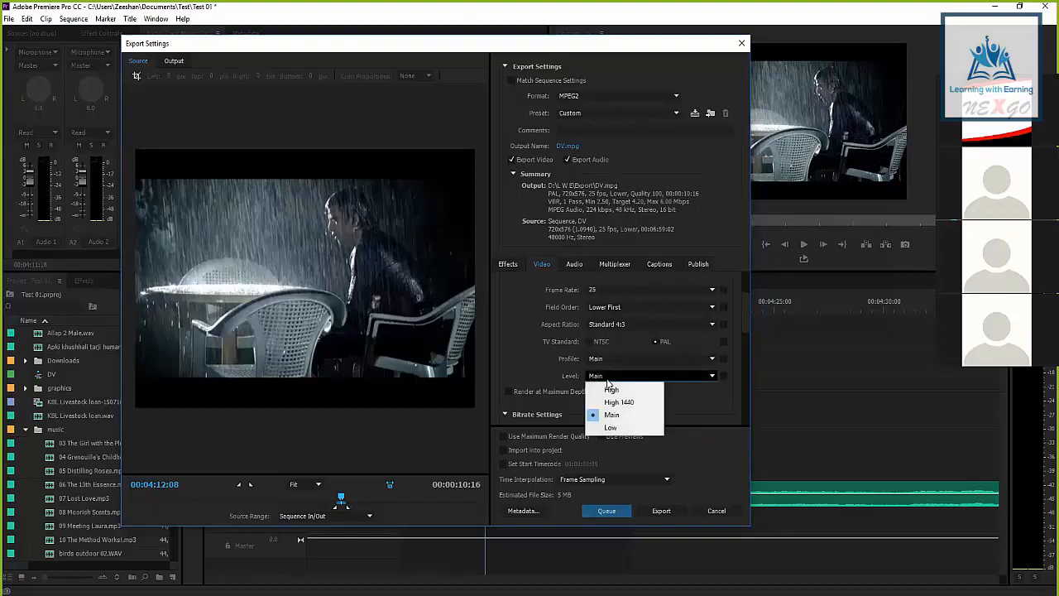
left_click(536, 377)
Try the High 1440 and High levels for the video, and return the level to Main
left_click(597, 376)
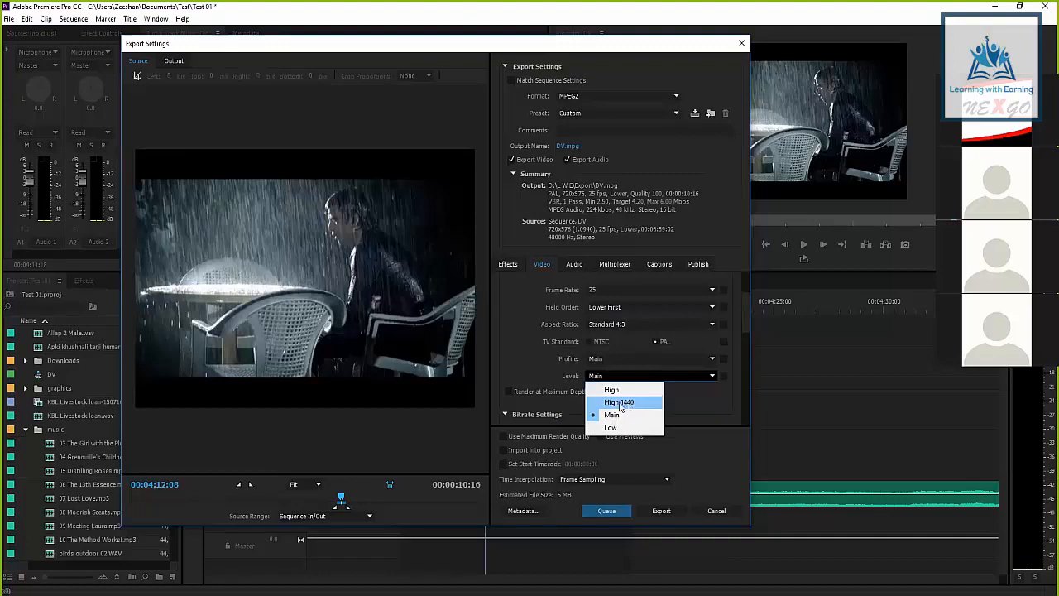
left_click(608, 405)
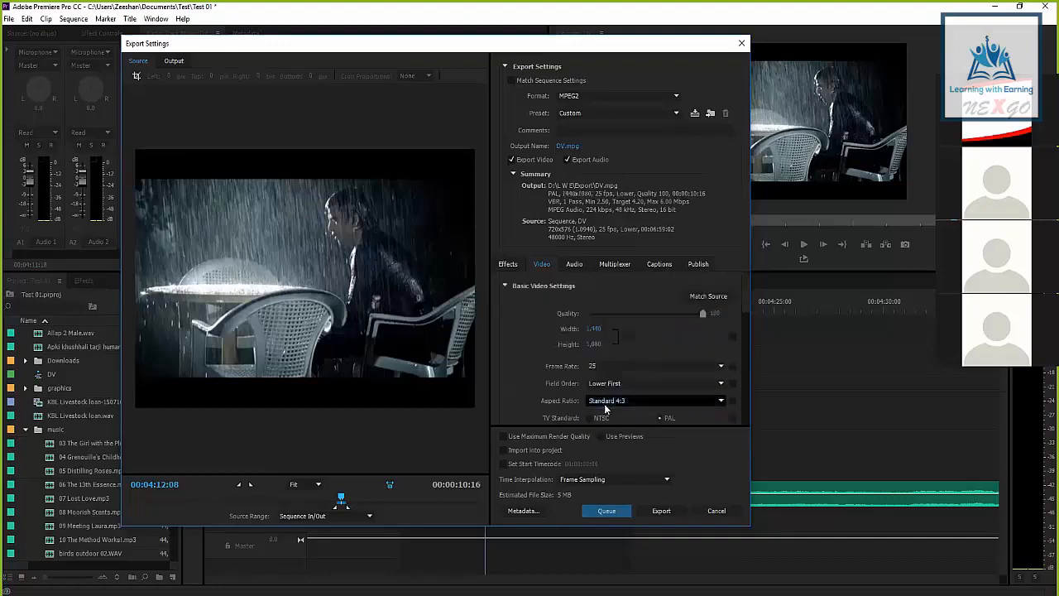
scroll(588, 348, "down", 3)
left_click(595, 359)
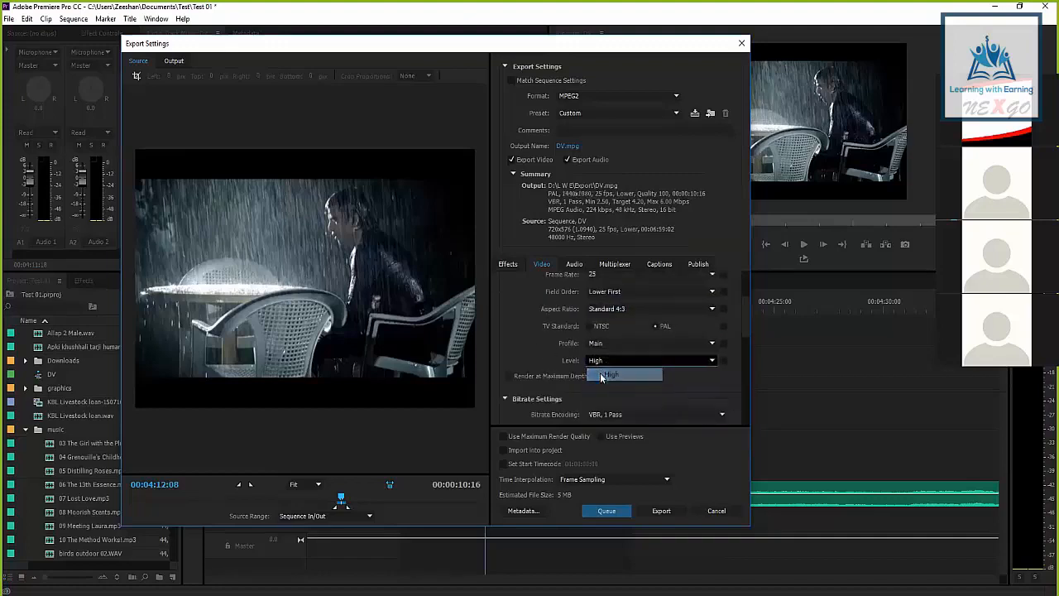
left_click(603, 370)
left_click_drag(736, 284, 742, 321)
left_click(604, 348)
left_click(604, 387)
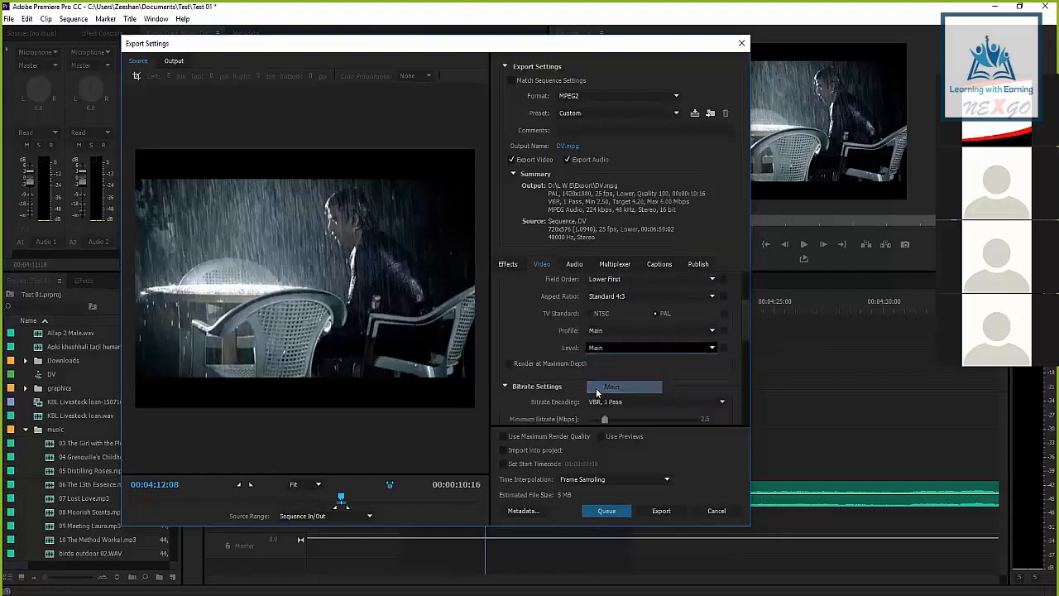
Recheck the basic video settings and the field order options, keeping Lower First
scroll(741, 313, "down", 2)
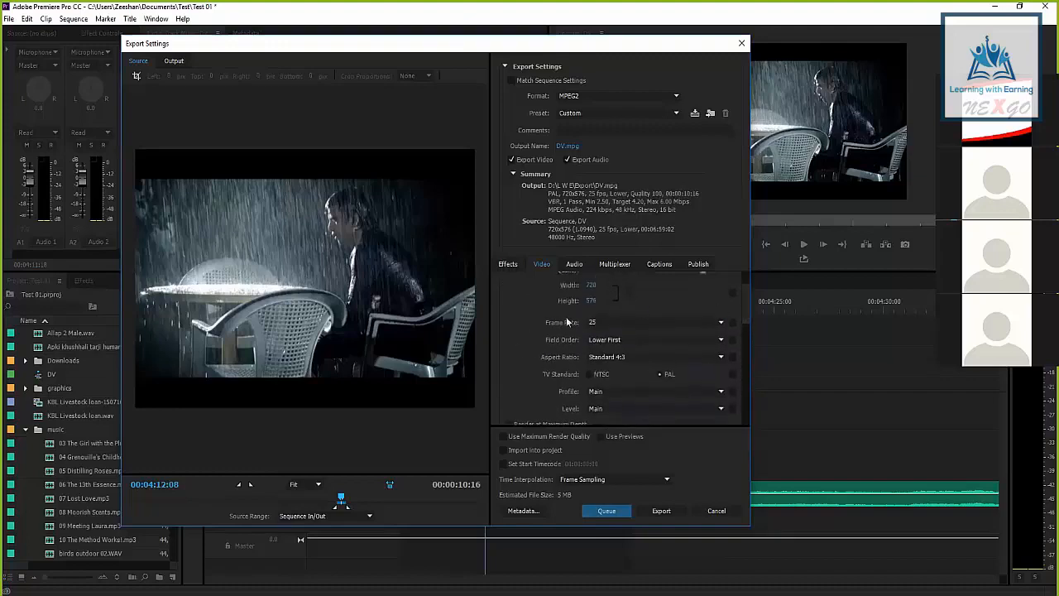
scroll(745, 312, "down", 1)
scroll(744, 312, "down", 1)
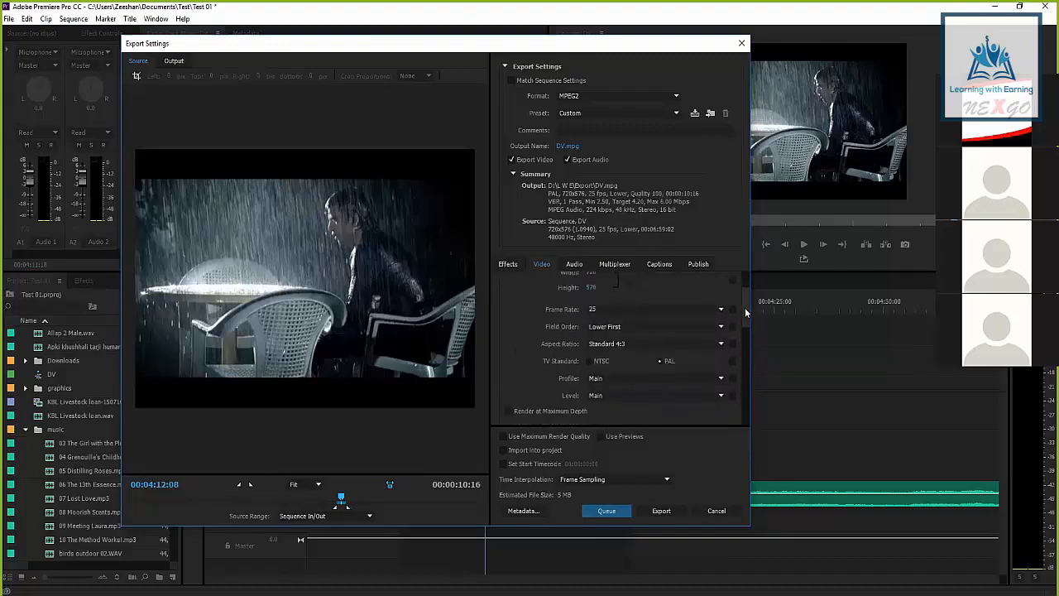
left_click(613, 326)
left_click(531, 321)
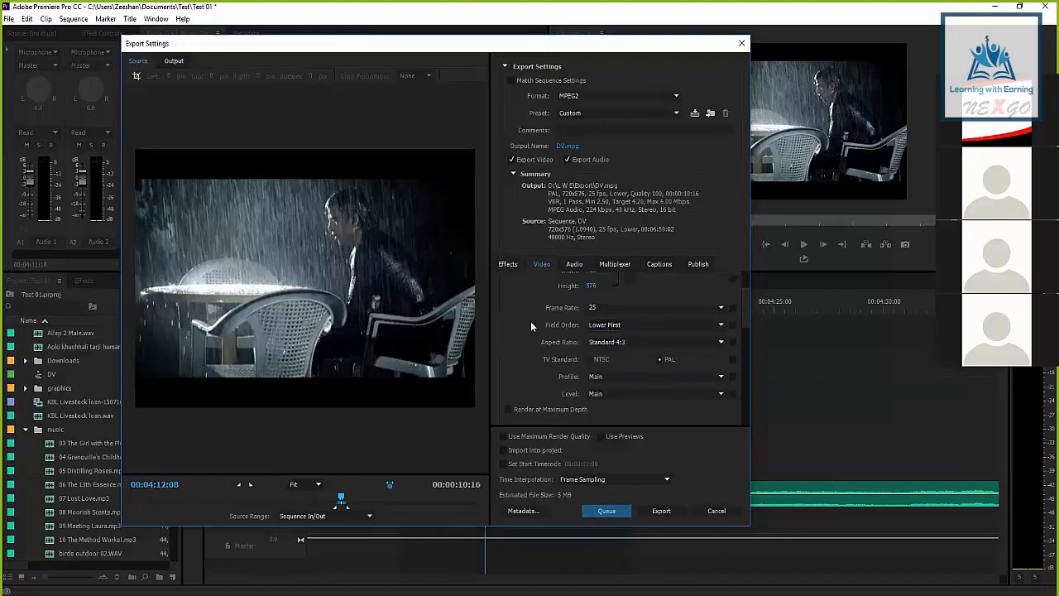
left_click_drag(746, 318, 745, 320)
left_click(608, 321)
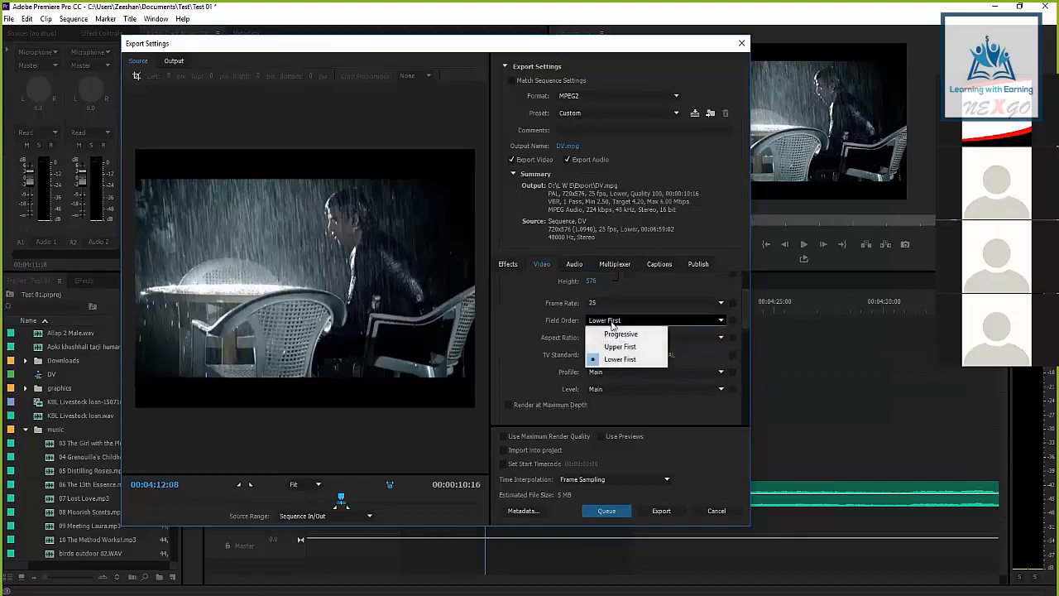
left_click(629, 358)
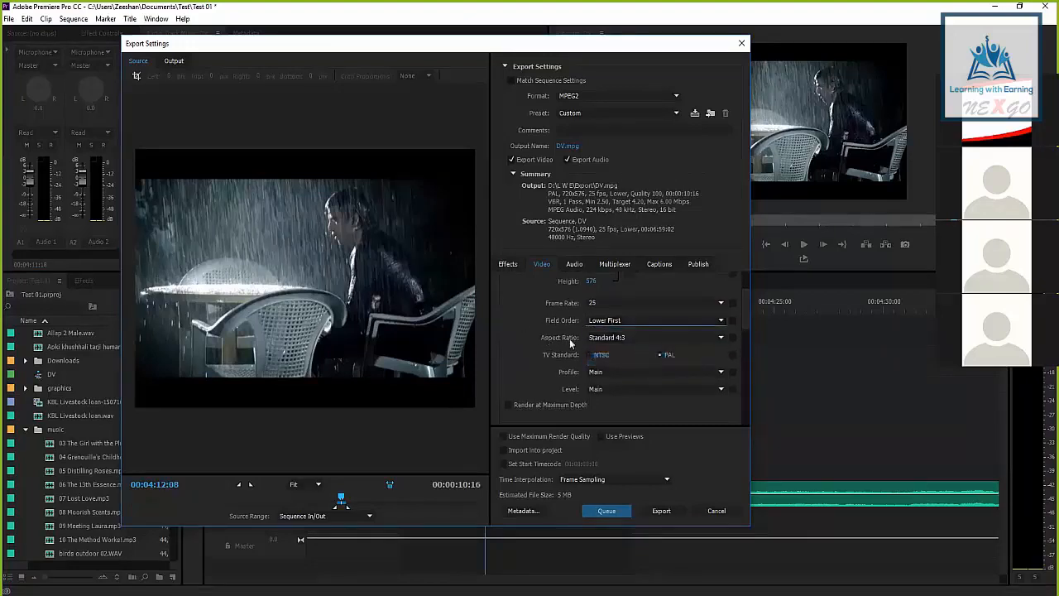
Switch the aspect ratio between Square Pixels and Standard 4:3, finishing on Standard 4:3
left_click(604, 337)
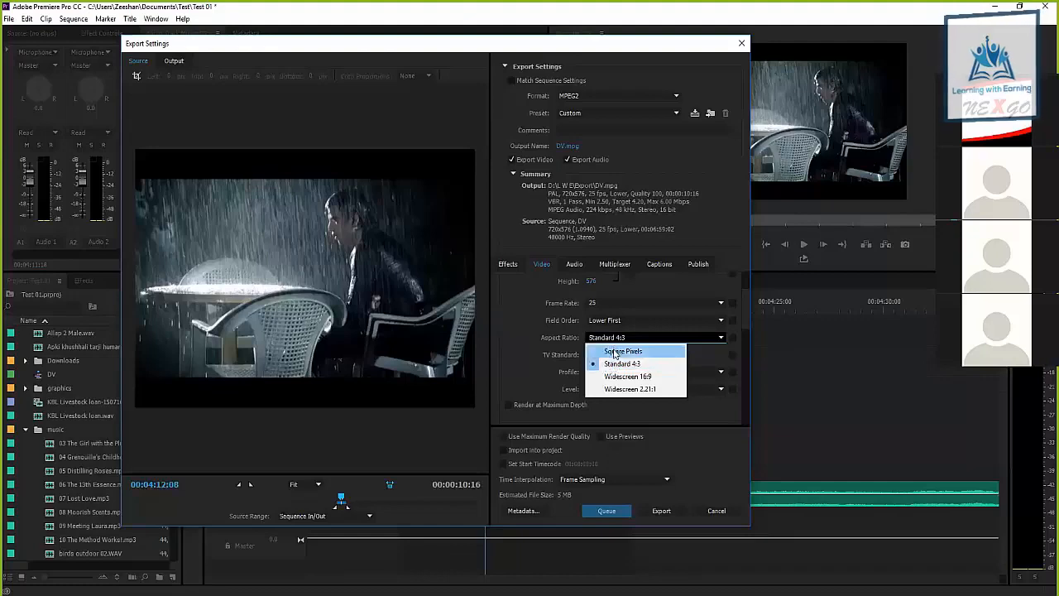
left_click(616, 352)
left_click(608, 338)
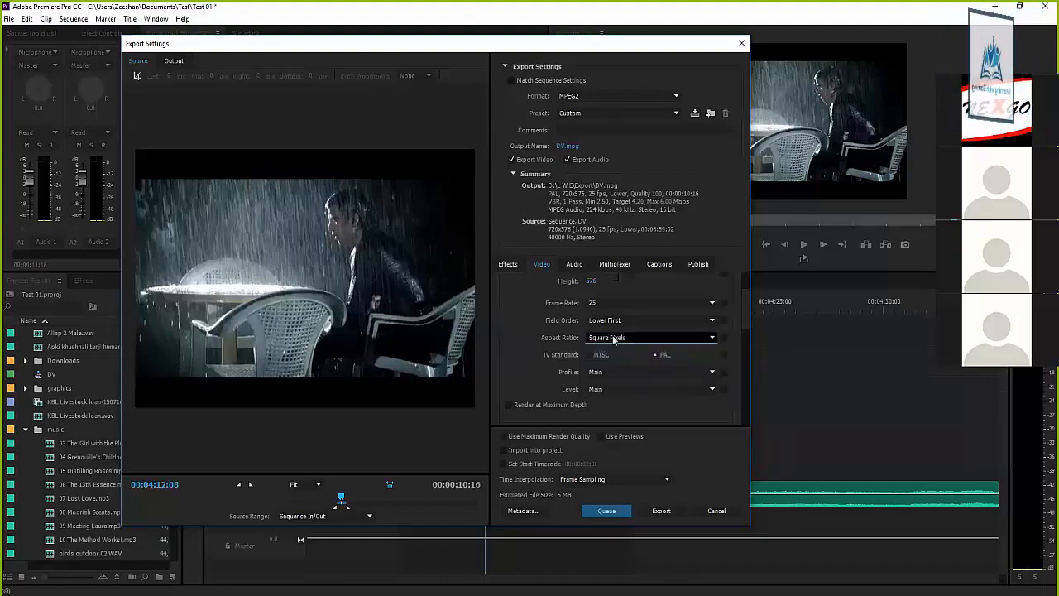
left_click(613, 364)
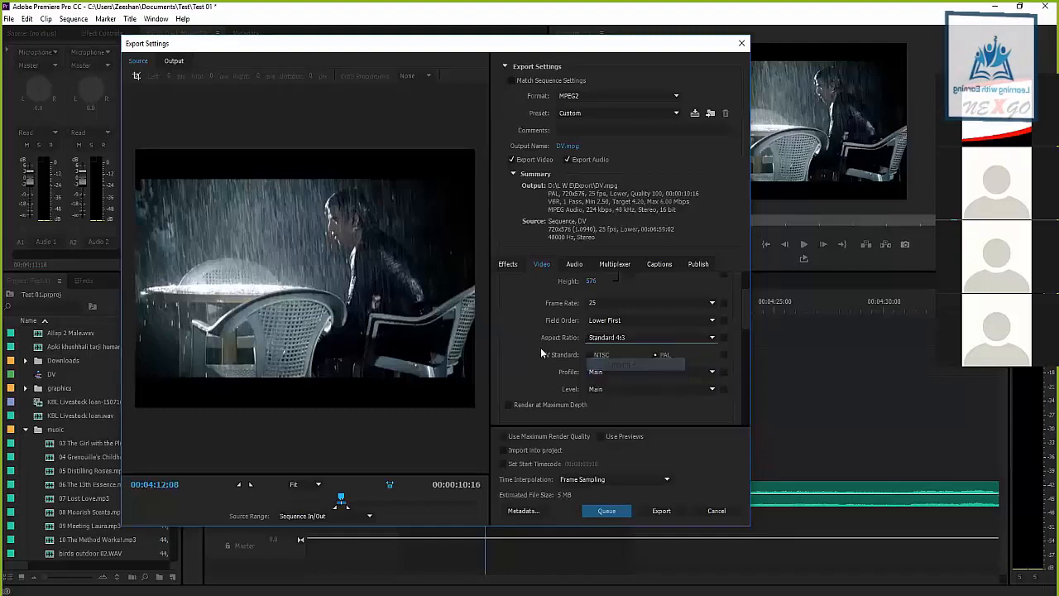
left_click(599, 339)
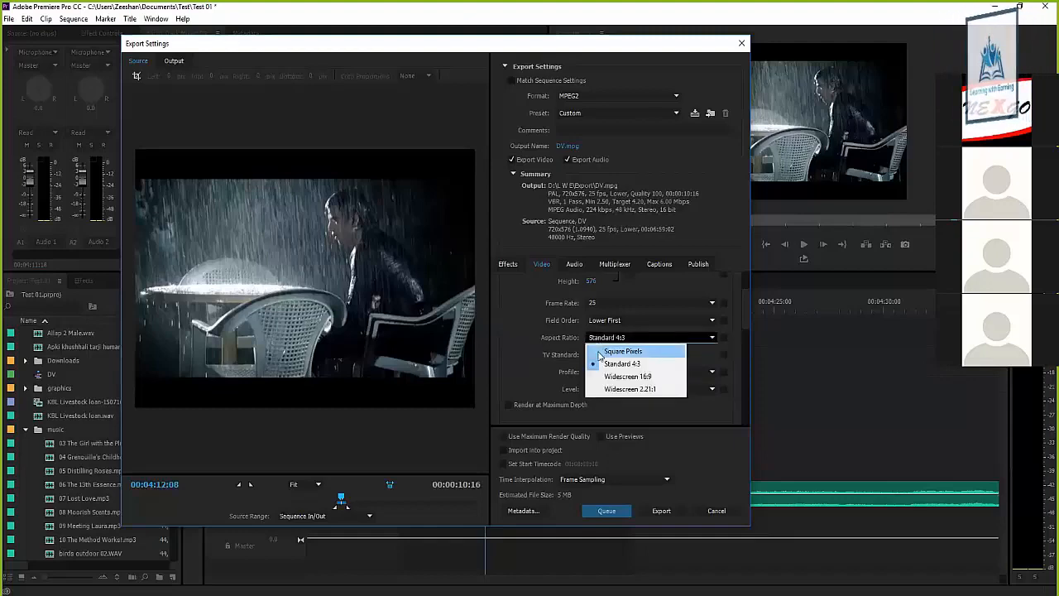
left_click(617, 351)
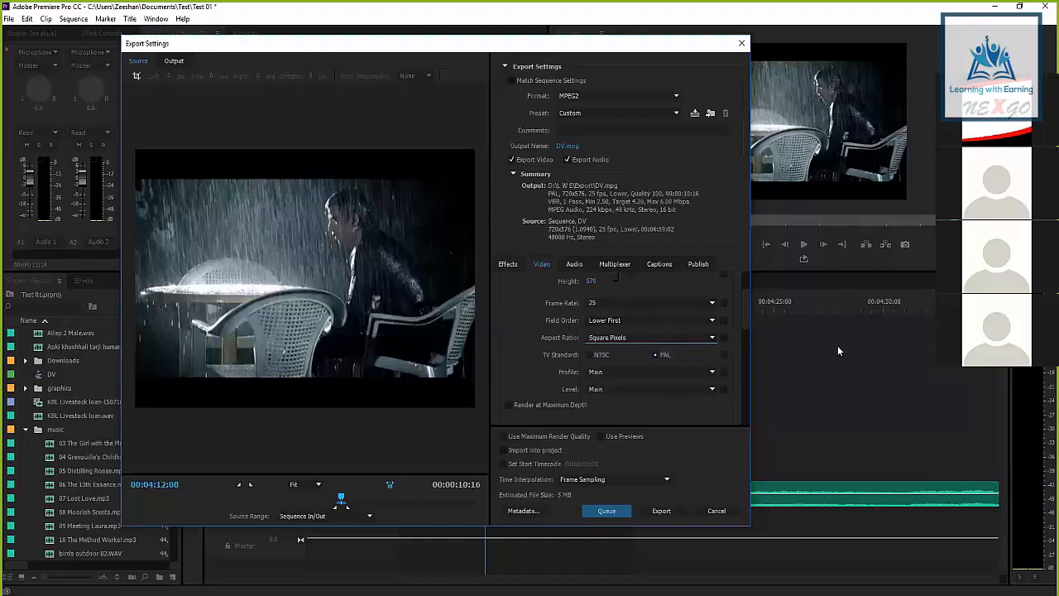
left_click(610, 322)
left_click(555, 322)
left_click(602, 337)
left_click(606, 366)
Try the Widescreen 16:9 aspect ratio, compare it in the Output preview, and return to Standard 4:3
left_click(597, 337)
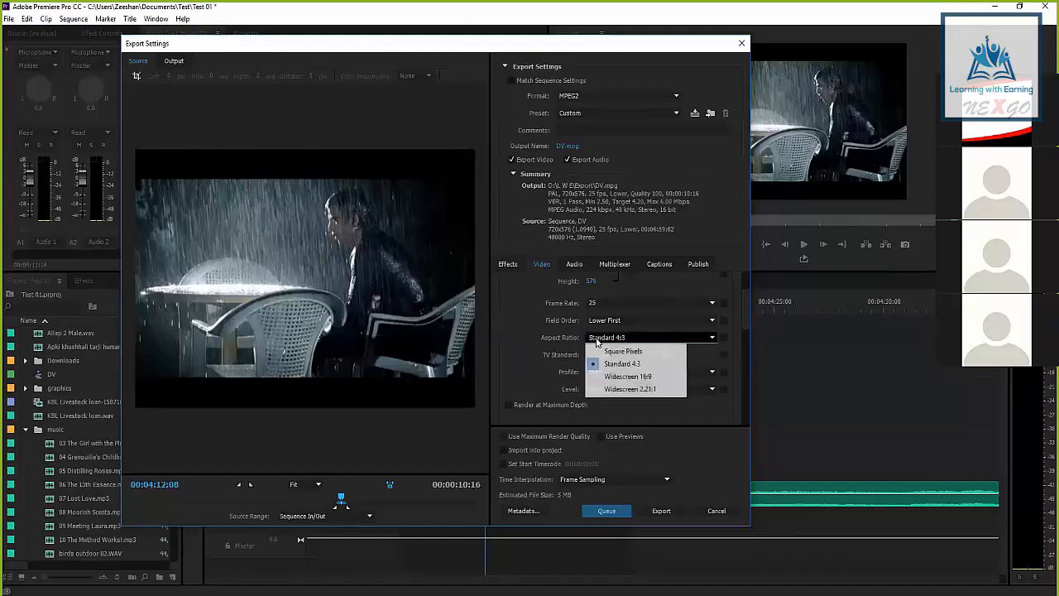
left_click(627, 377)
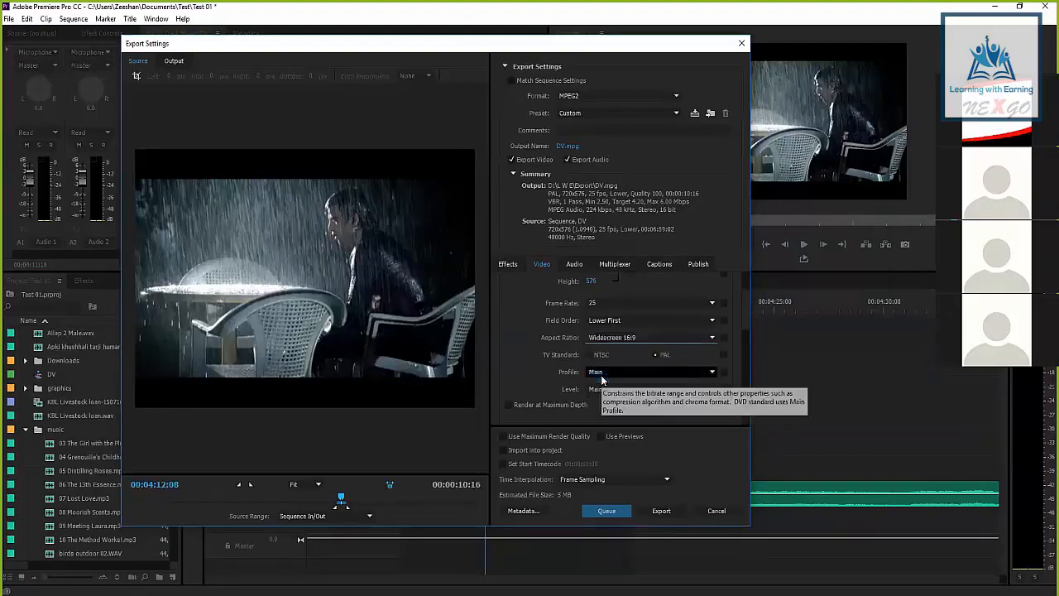
left_click(174, 61)
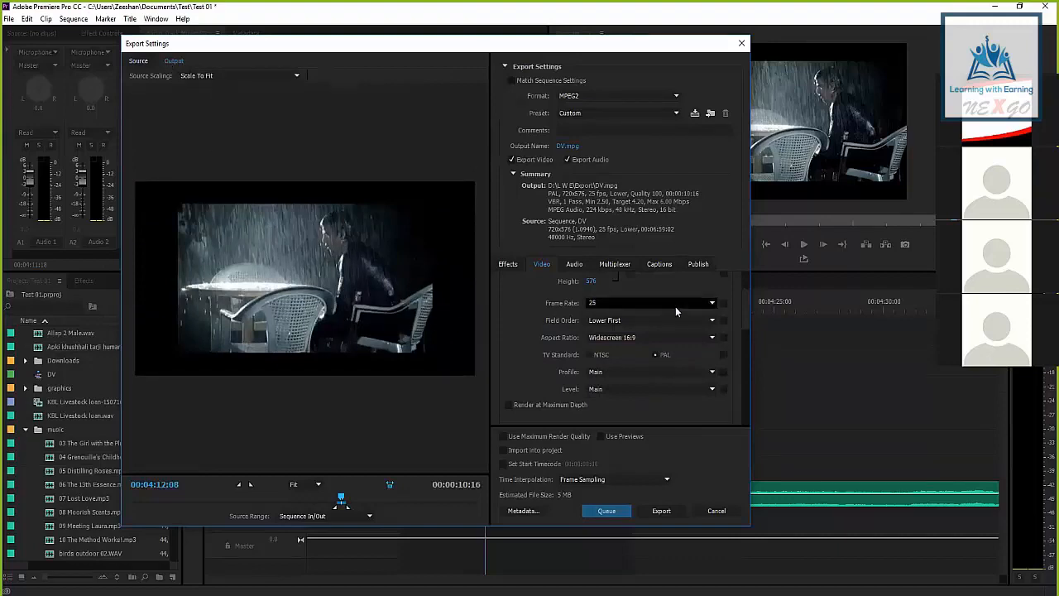
left_click(612, 320)
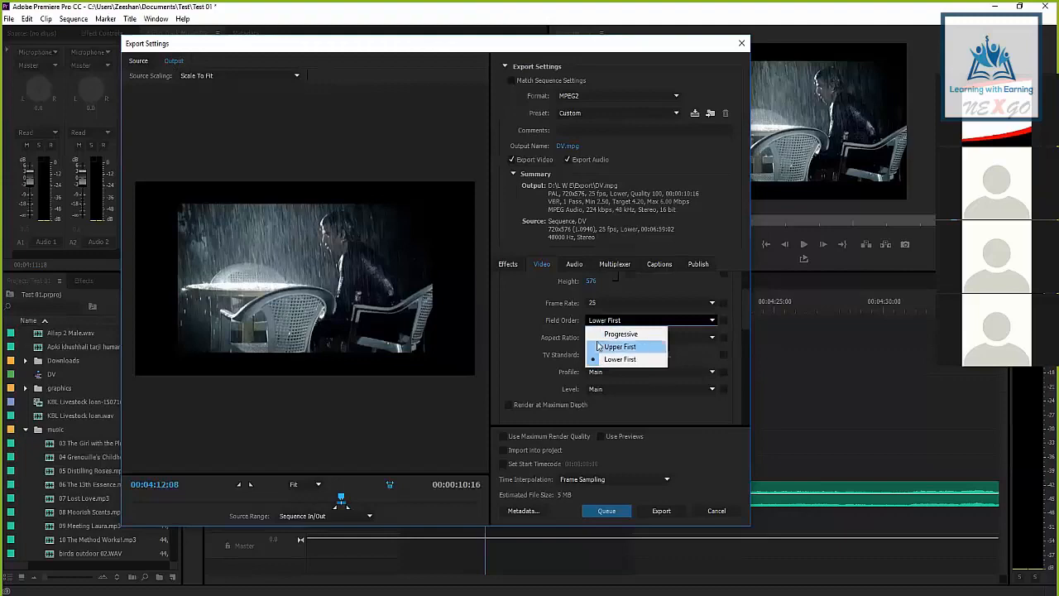
left_click(538, 325)
left_click(613, 337)
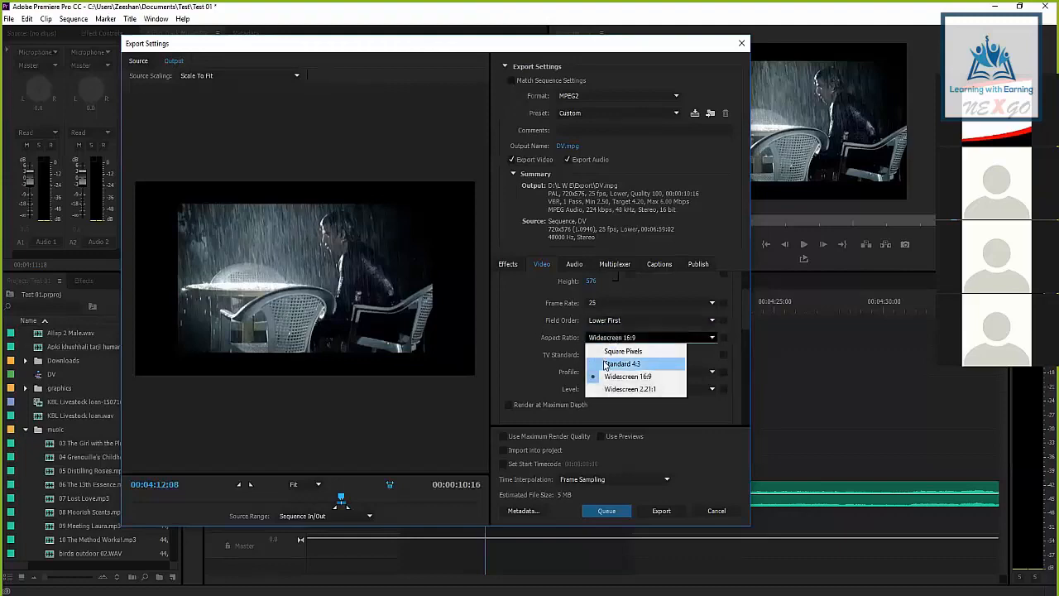
left_click(605, 364)
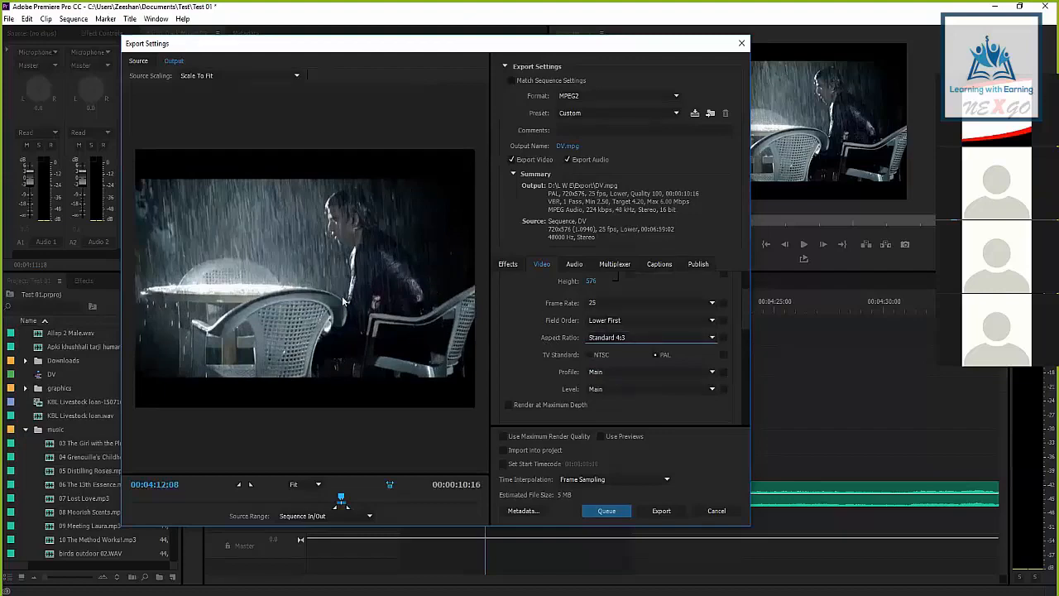
Examine the bitrate settings and the available bitrate encoding modes for the video export
scroll(745, 312, "up", 1)
scroll(745, 312, "down", 2)
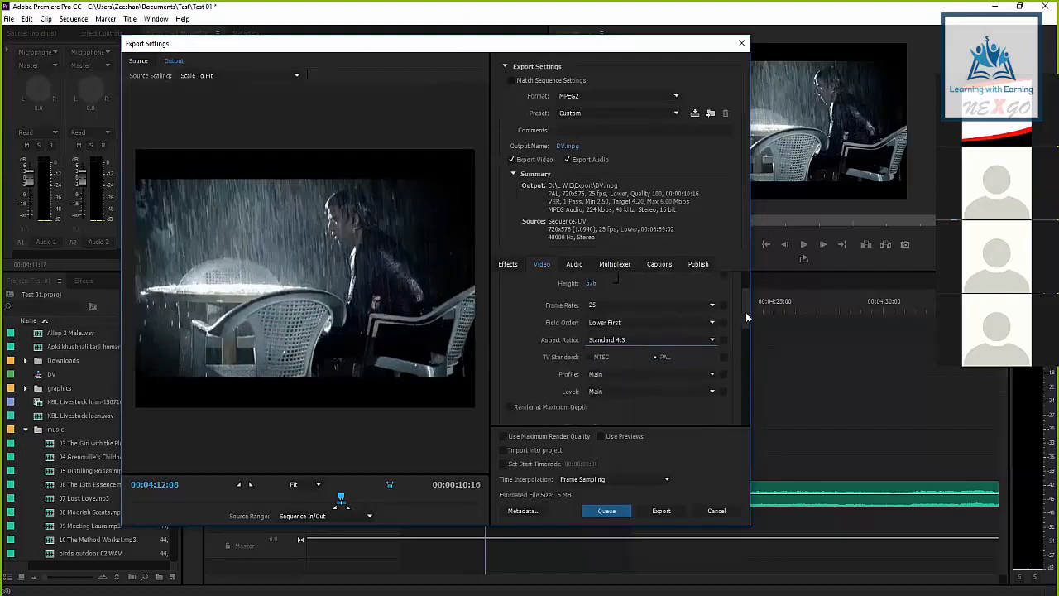
scroll(747, 314, "up", 3)
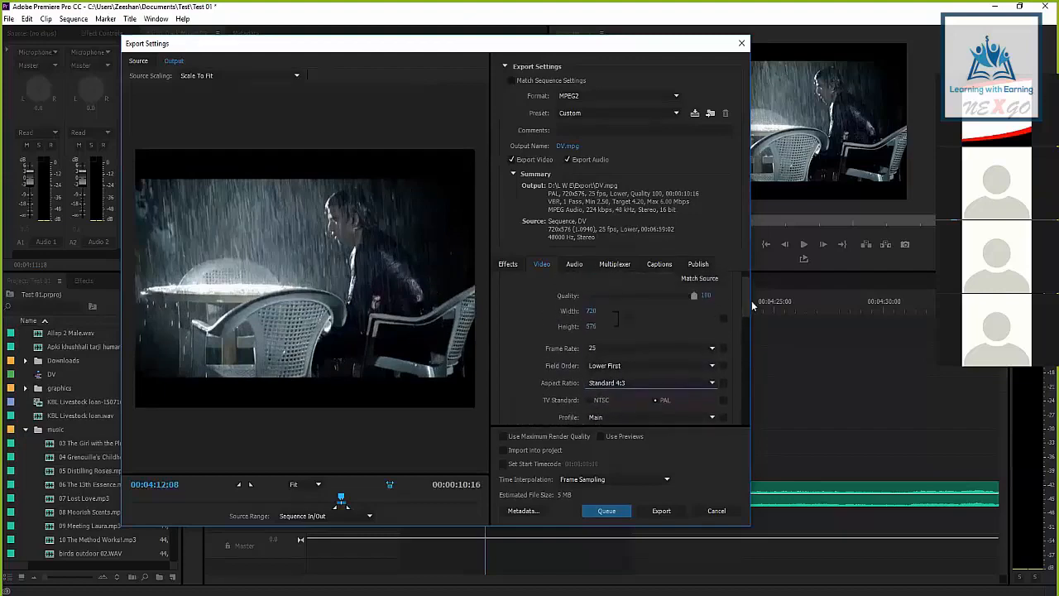
left_click_drag(752, 307, 754, 350)
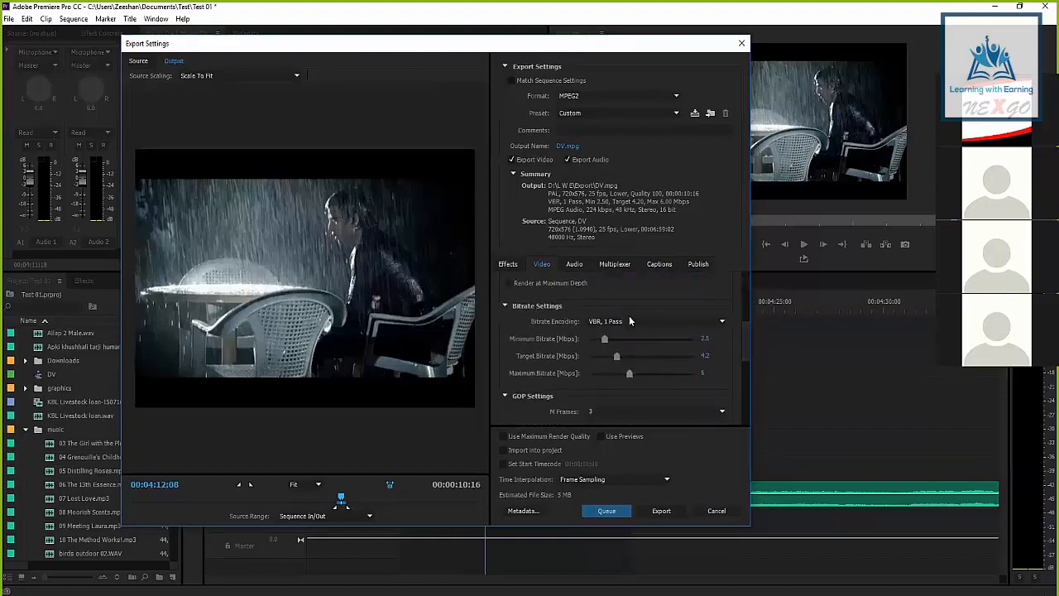
scroll(746, 343, "up", 1)
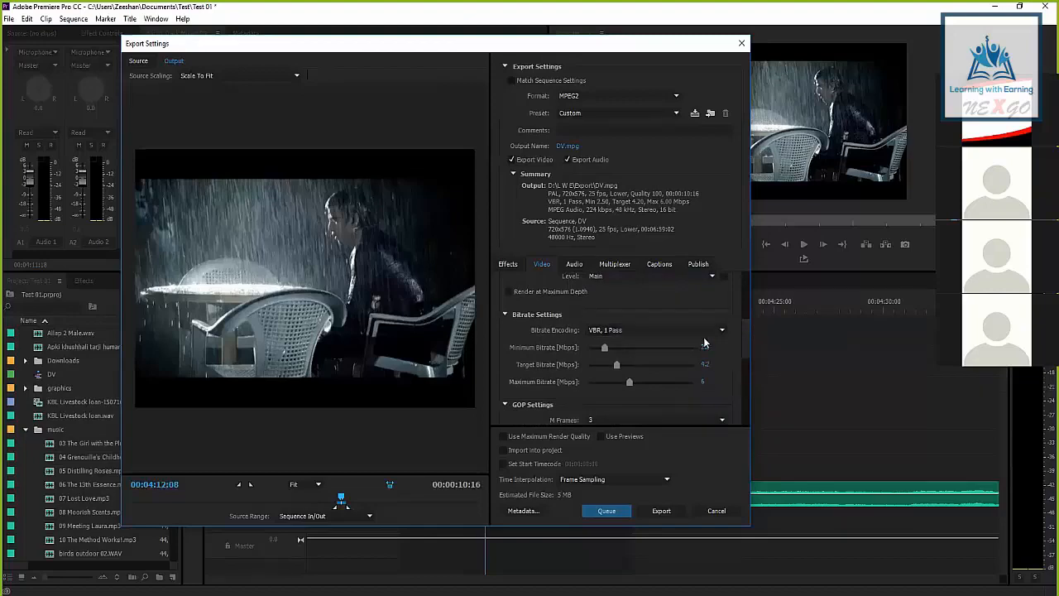
left_click_drag(746, 344, 752, 301)
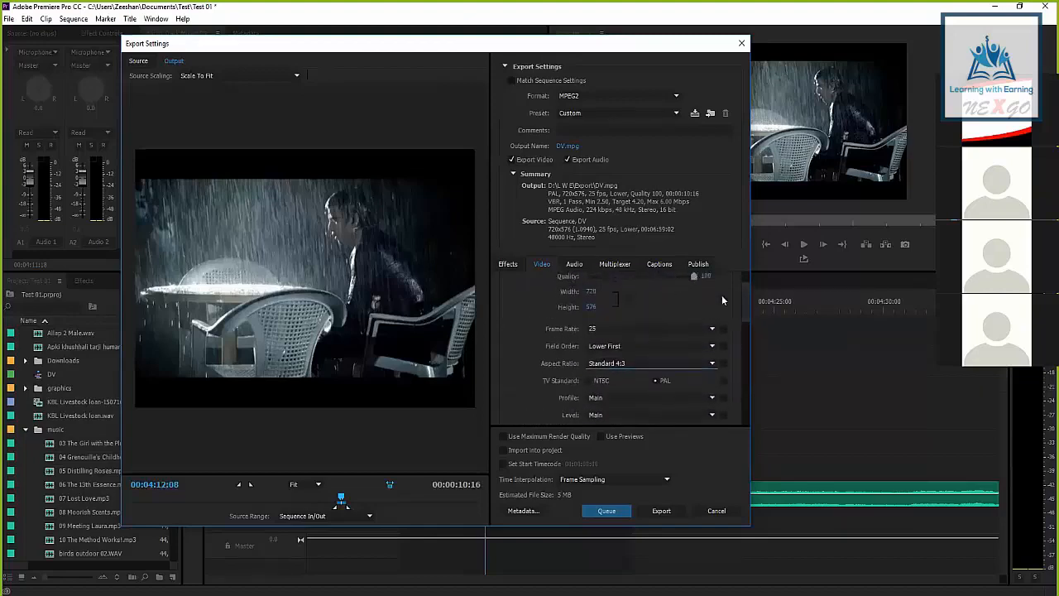
scroll(748, 312, "down", 5)
left_click(637, 293)
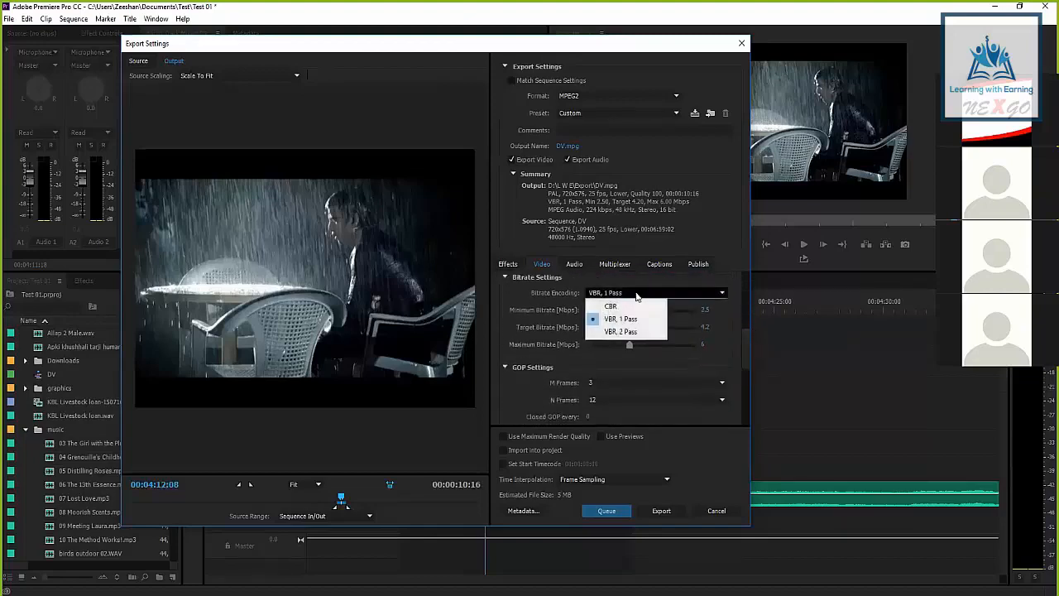
left_click(530, 320)
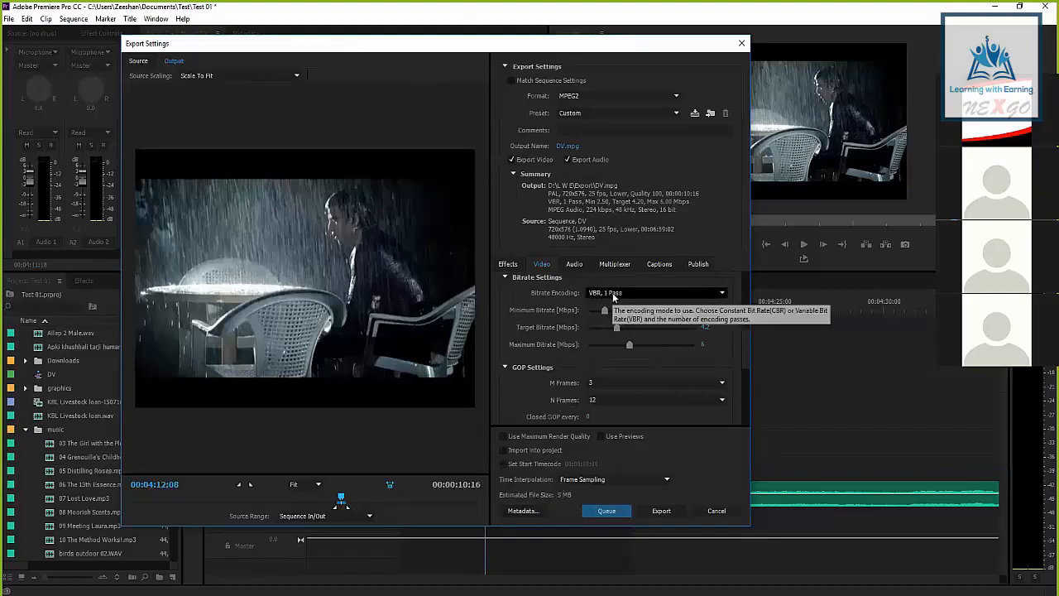
Examine the available bitrate encoding modes, keeping VBR, 1 Pass
left_click(613, 296)
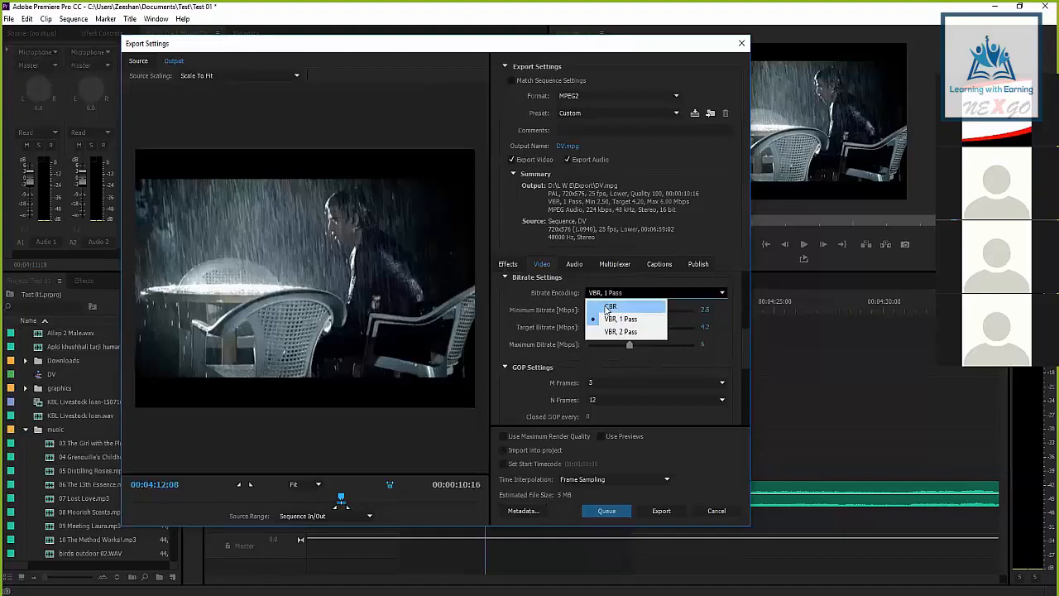
left_click(527, 301)
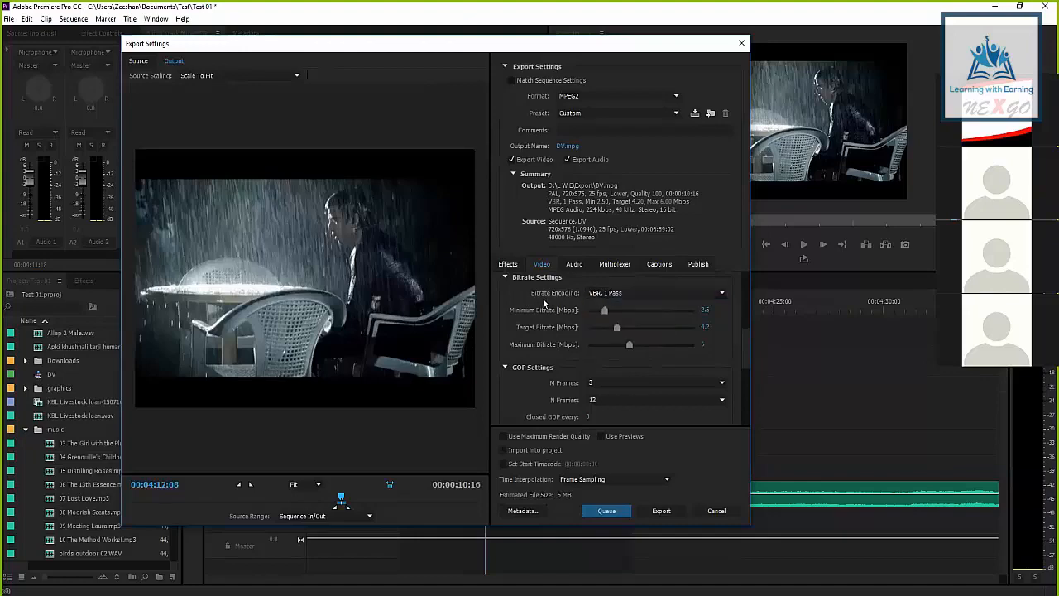
left_click(597, 292)
left_click(594, 320)
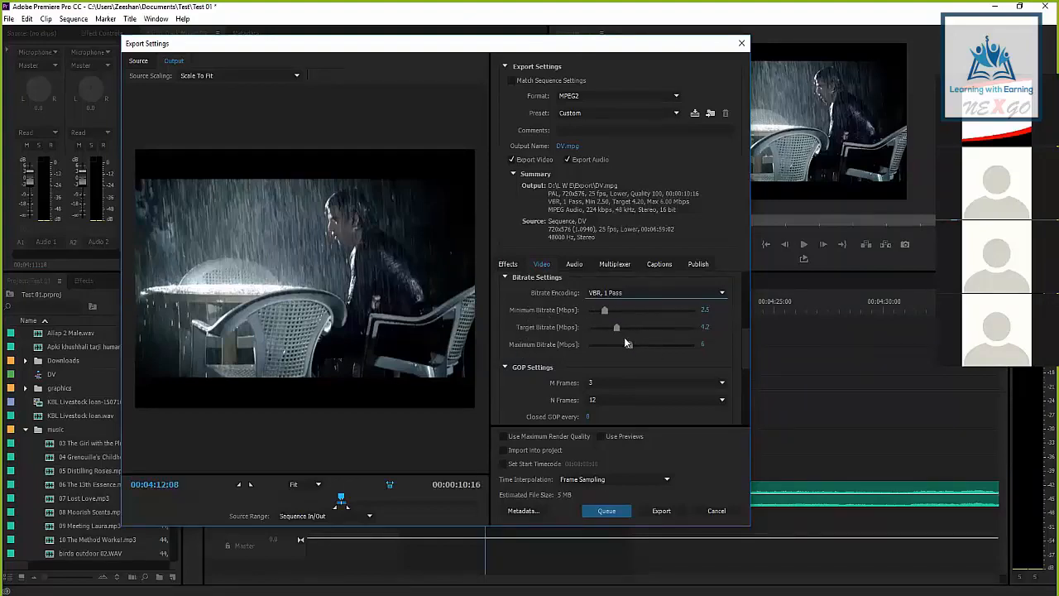
Switch the bitrate encoding between CBR and VBR, 1 Pass to compare the estimated file sizes, finishing on CBR
left_click(611, 294)
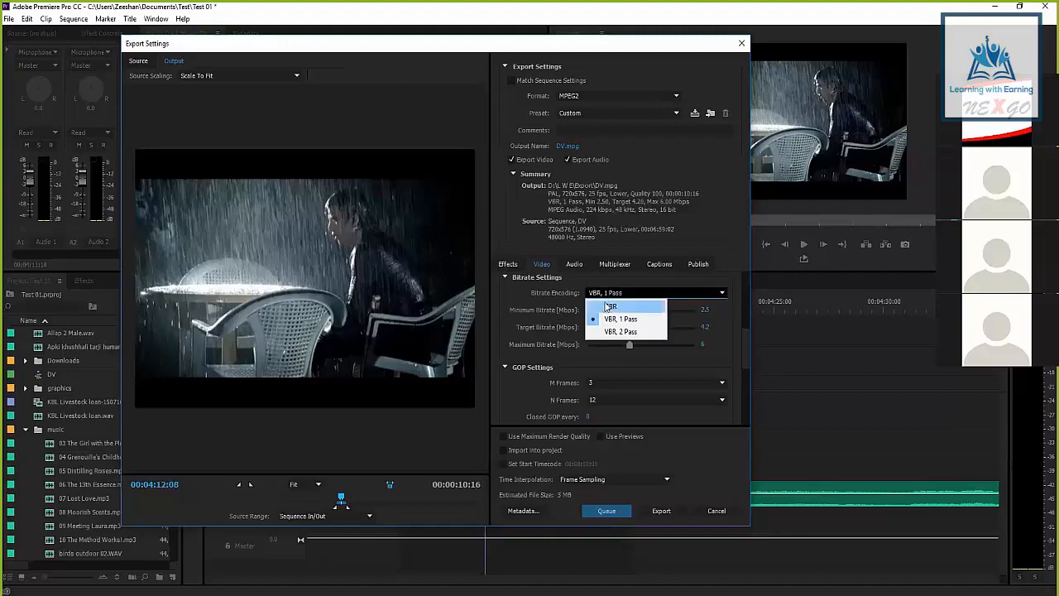
left_click(610, 306)
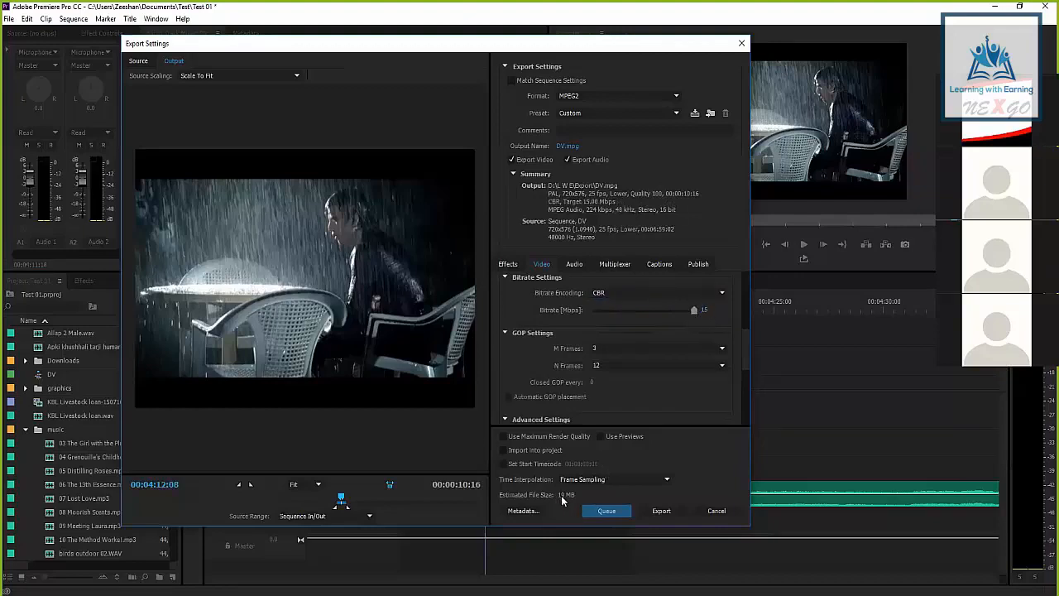
left_click(610, 293)
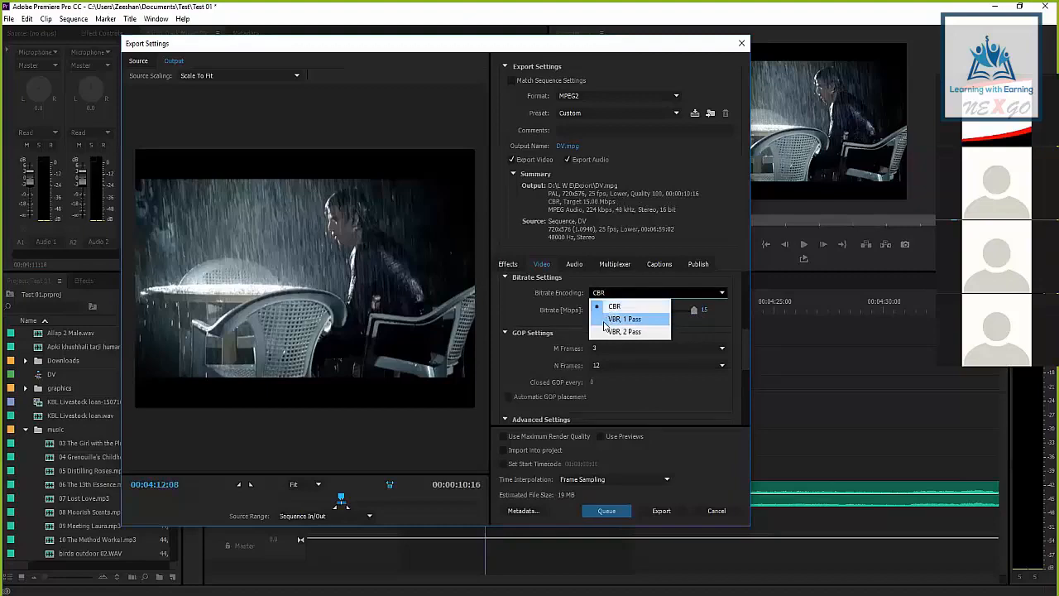
left_click(604, 323)
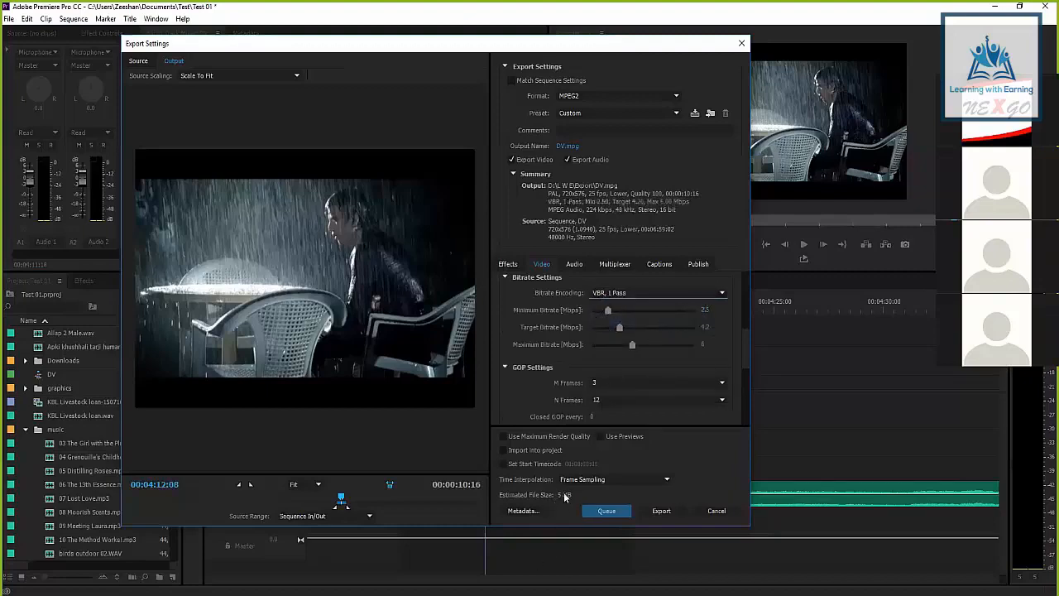
left_click(610, 292)
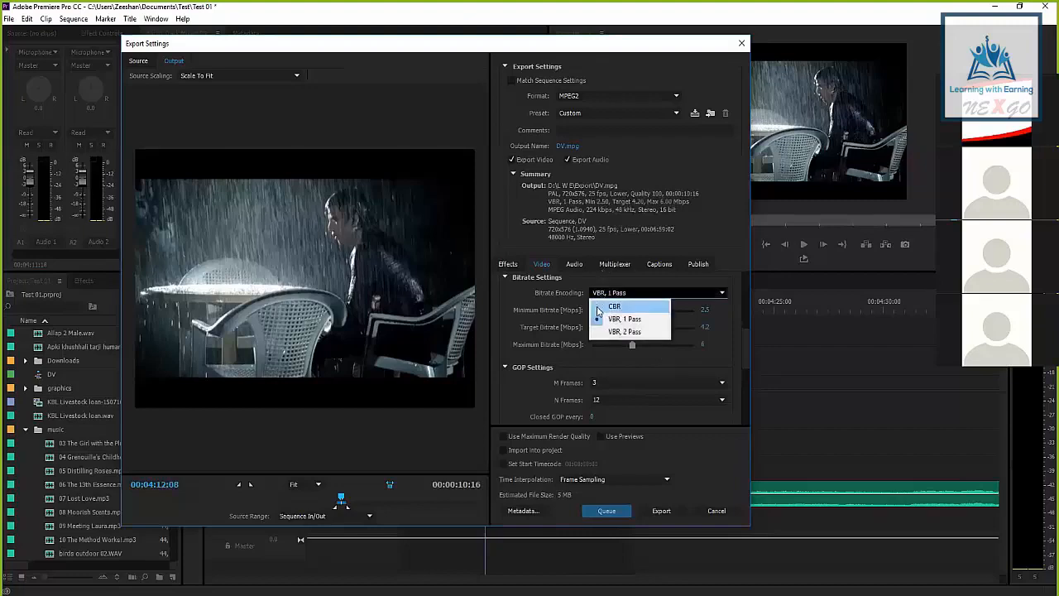
left_click(614, 304)
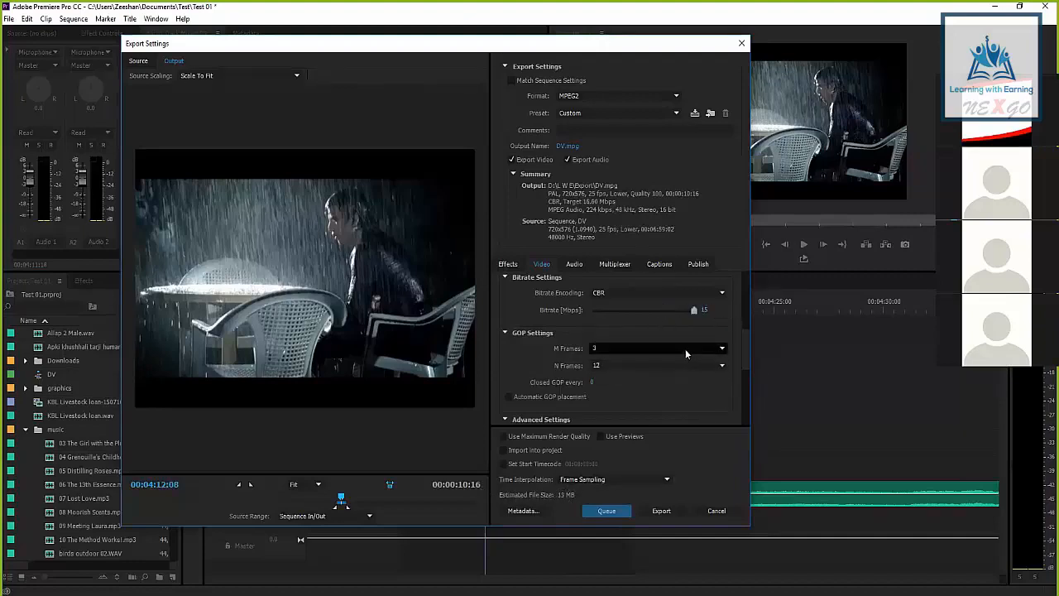
Set both the MPEG2 profile and the level to High in the basic video settings
left_click_drag(745, 362, 750, 298)
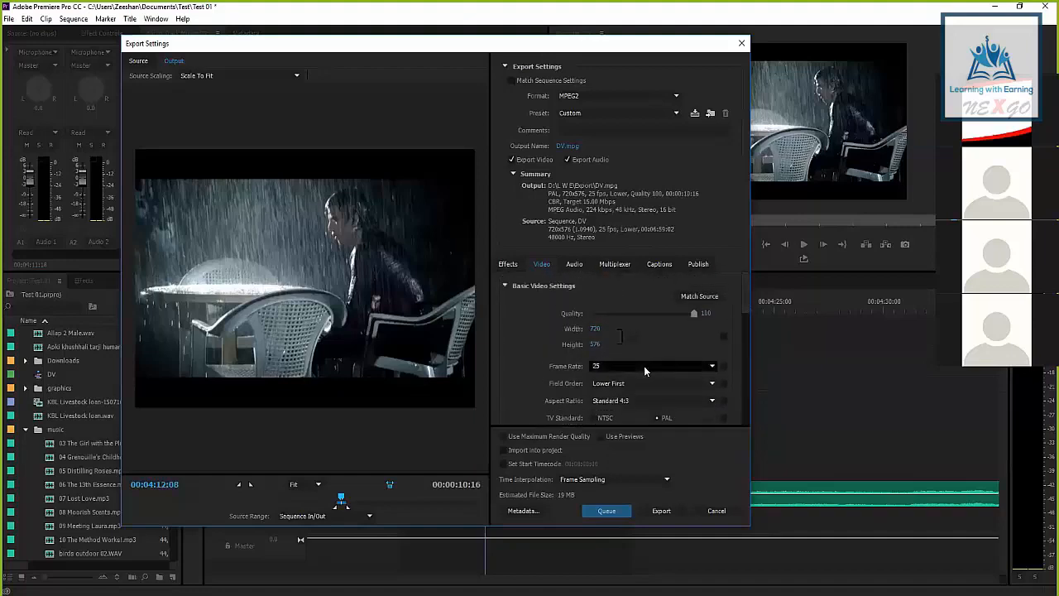
scroll(548, 337, "down", 3)
left_click(609, 343)
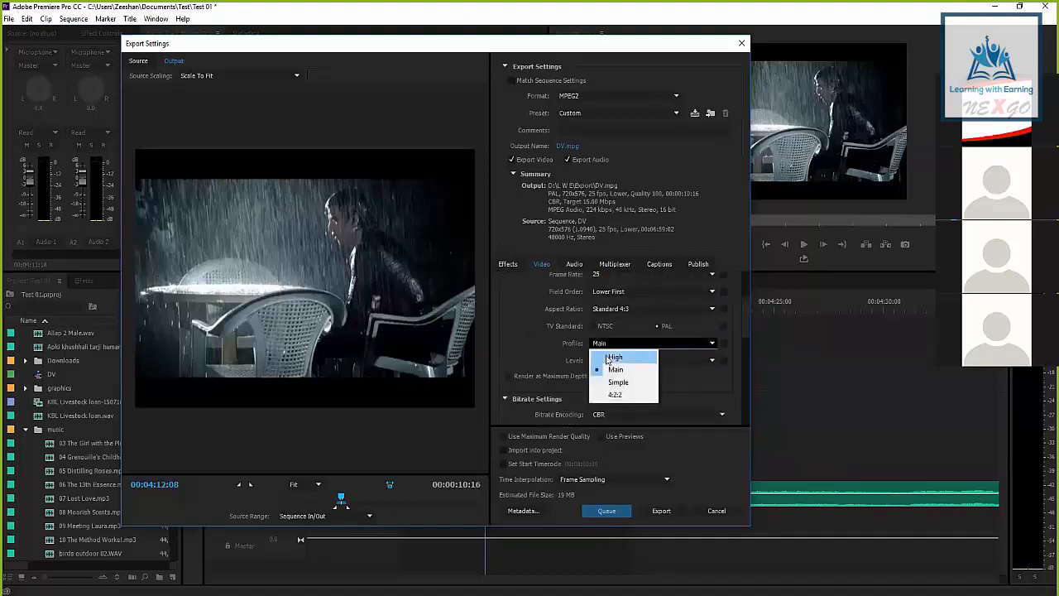
left_click(606, 359)
scroll(606, 365, "up", 3)
scroll(545, 348, "down", 5)
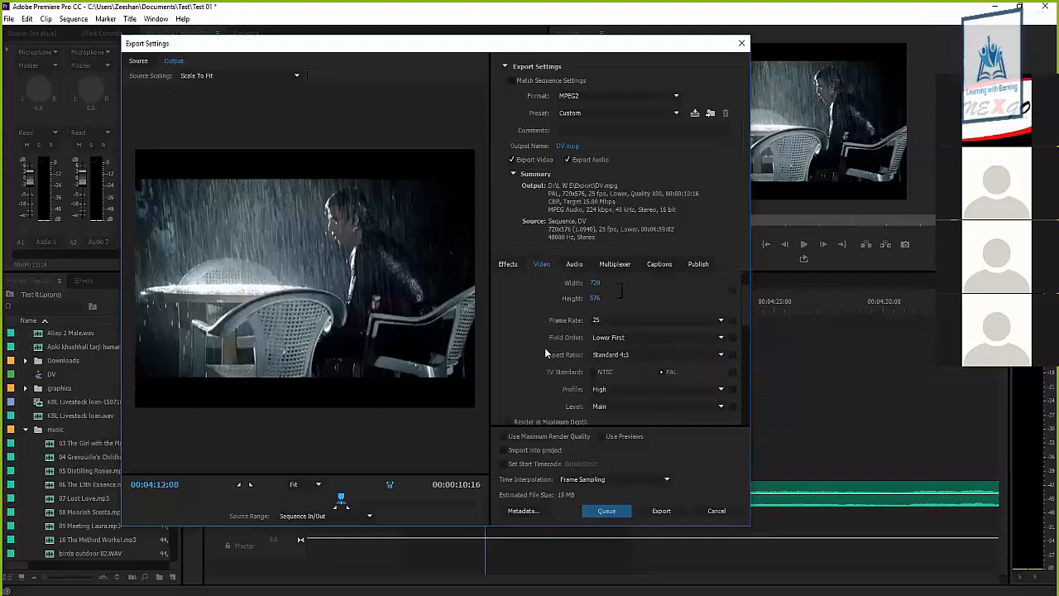
left_click(594, 316)
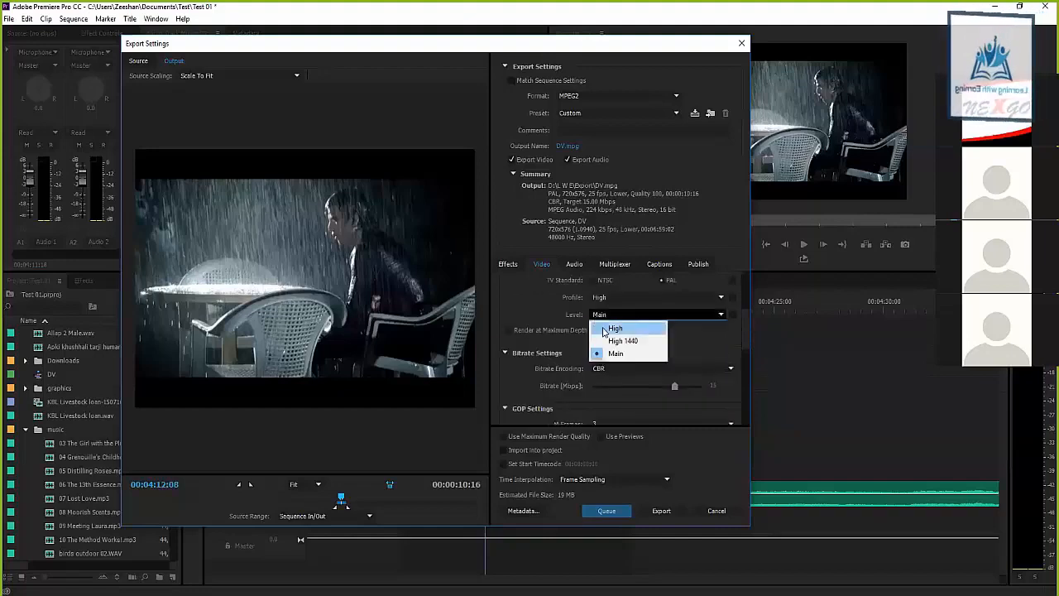
left_click(613, 326)
scroll(588, 343, "up", 5)
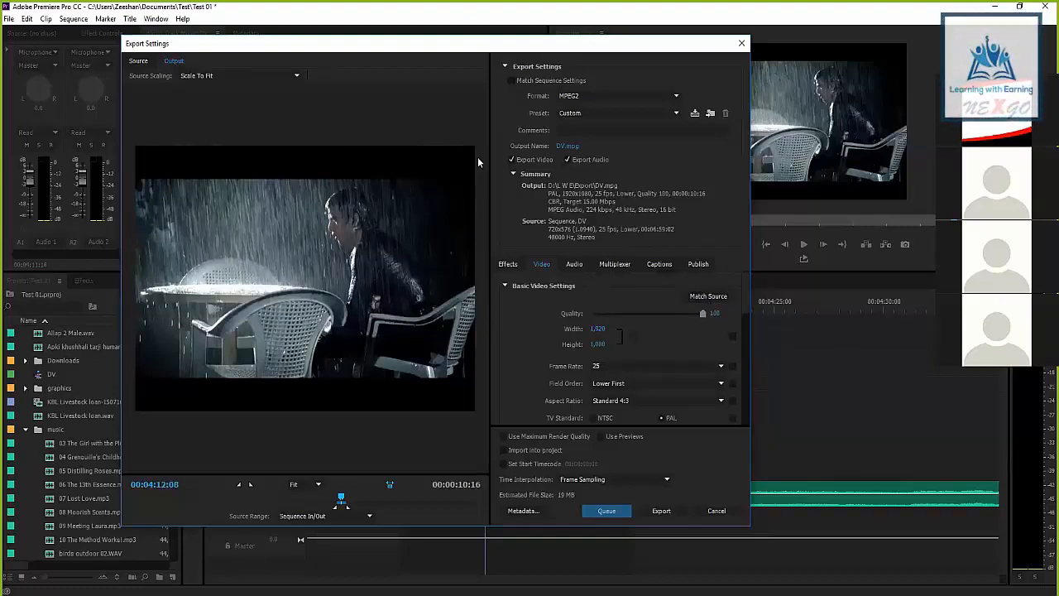
Move the output preview to 00:04:14:24 and review the frame size and field order options
left_click_drag(342, 498, 344, 499)
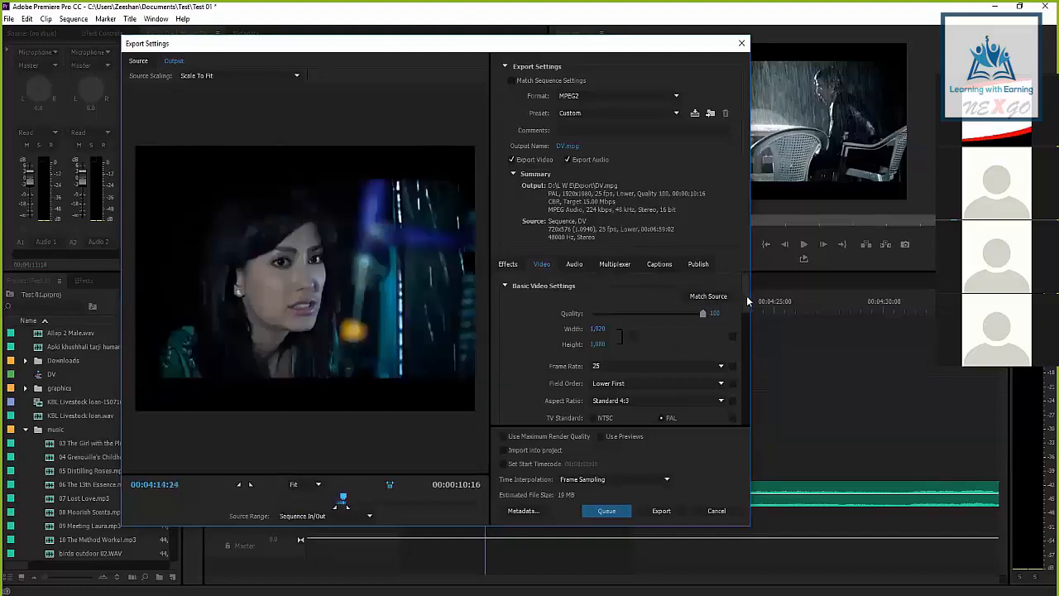
scroll(745, 312, "down", 5)
scroll(745, 319, "up", 1)
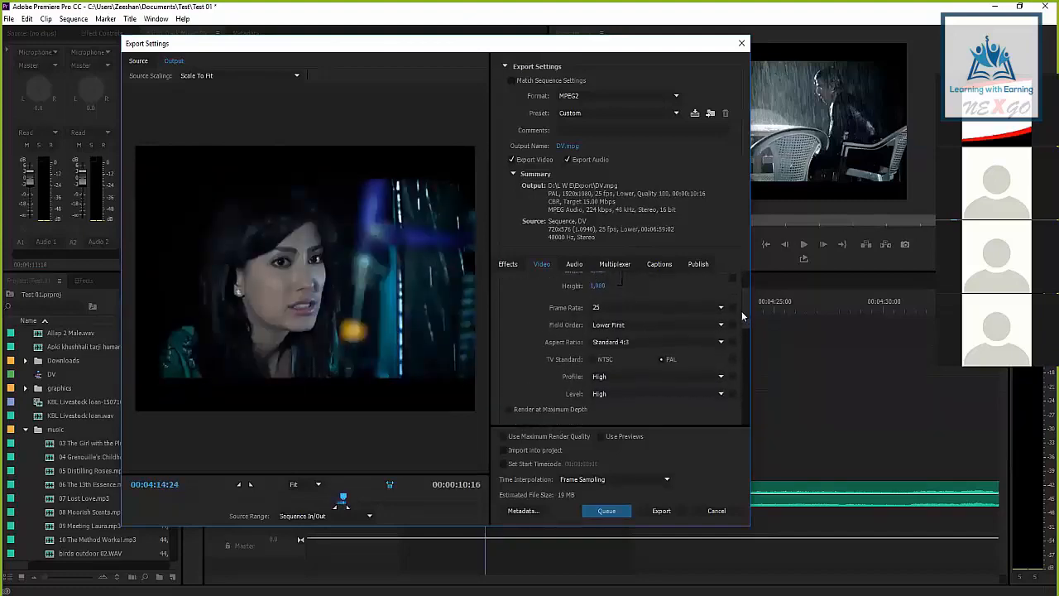
left_click(629, 325)
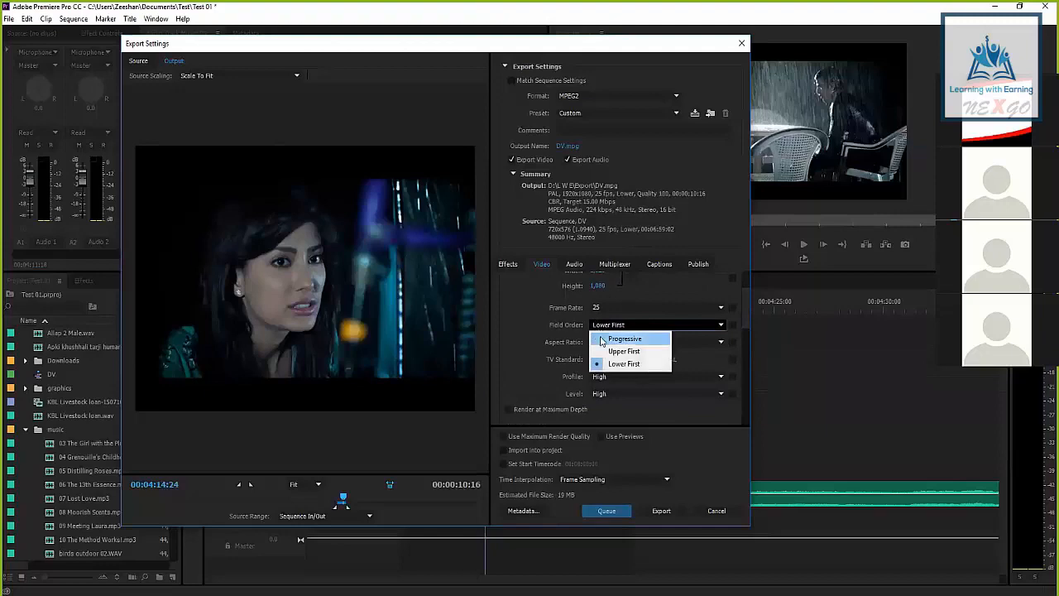
left_click(555, 327)
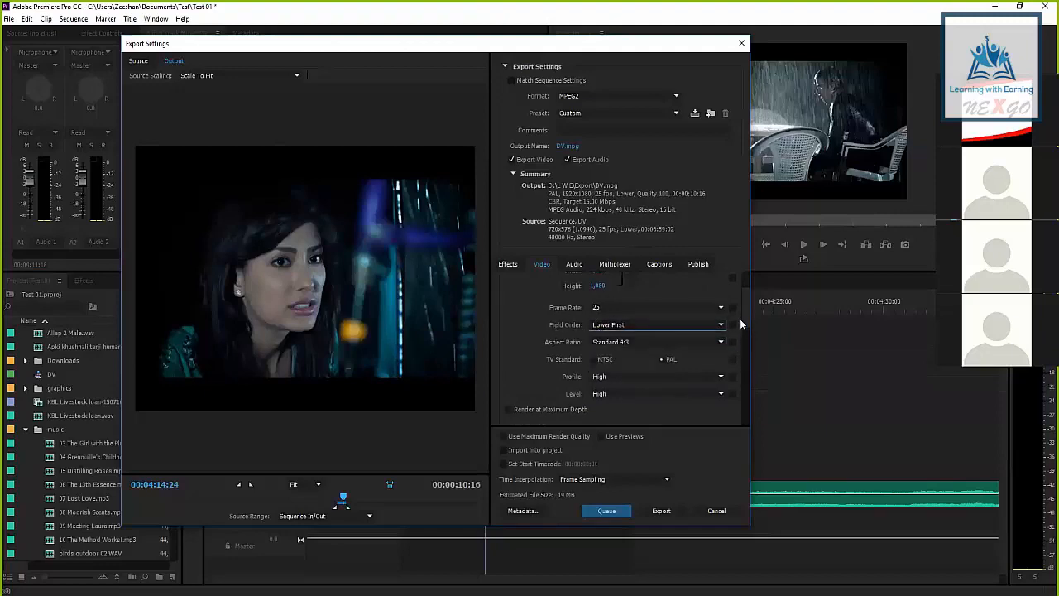
scroll(740, 319, "up", 3)
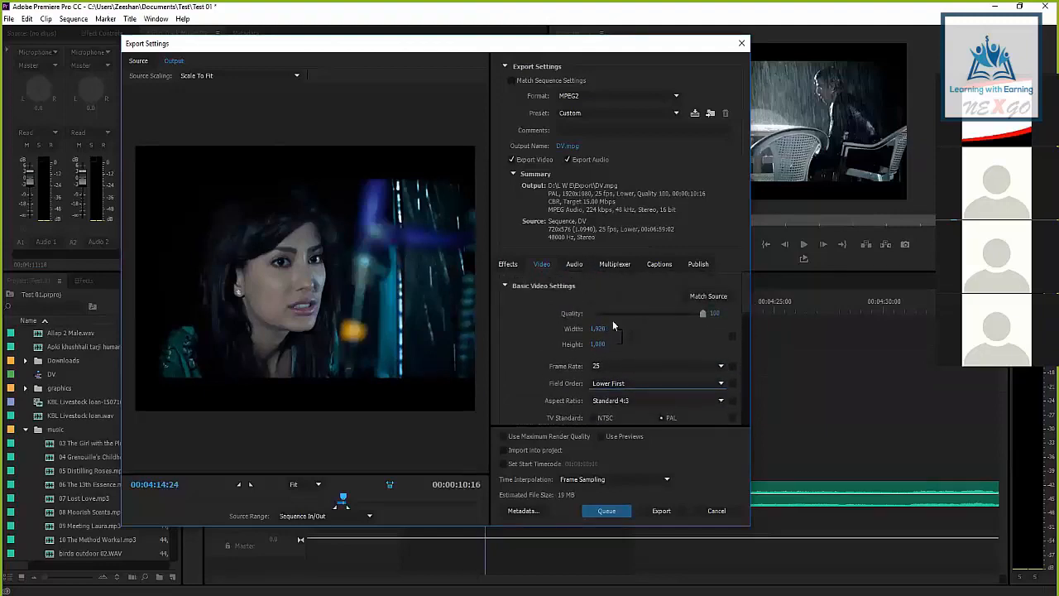
Apply the PAL DV preset and raise the video quality to 100
left_click(621, 113)
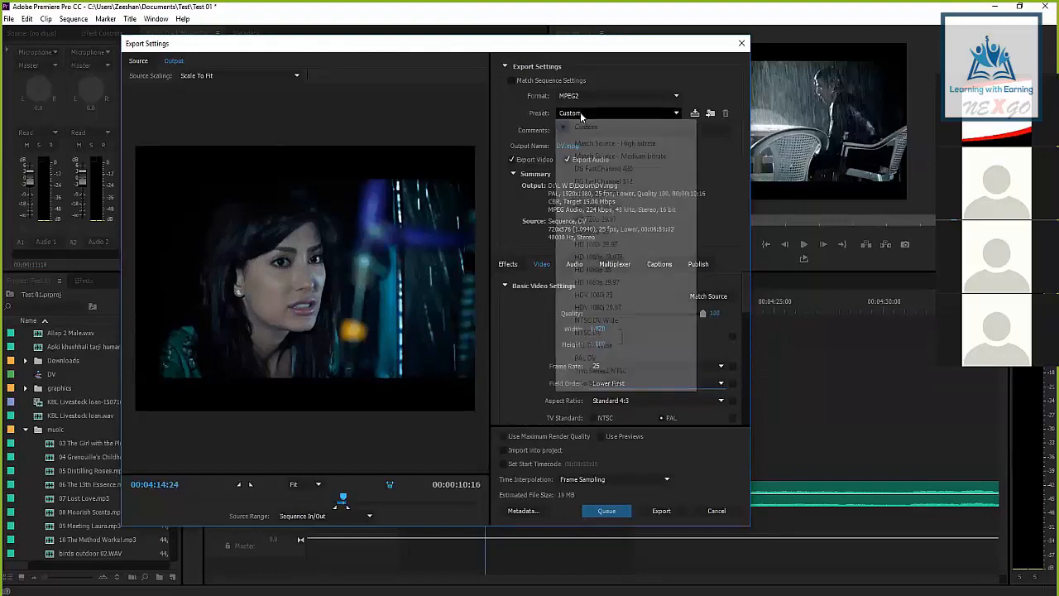
left_click(617, 375)
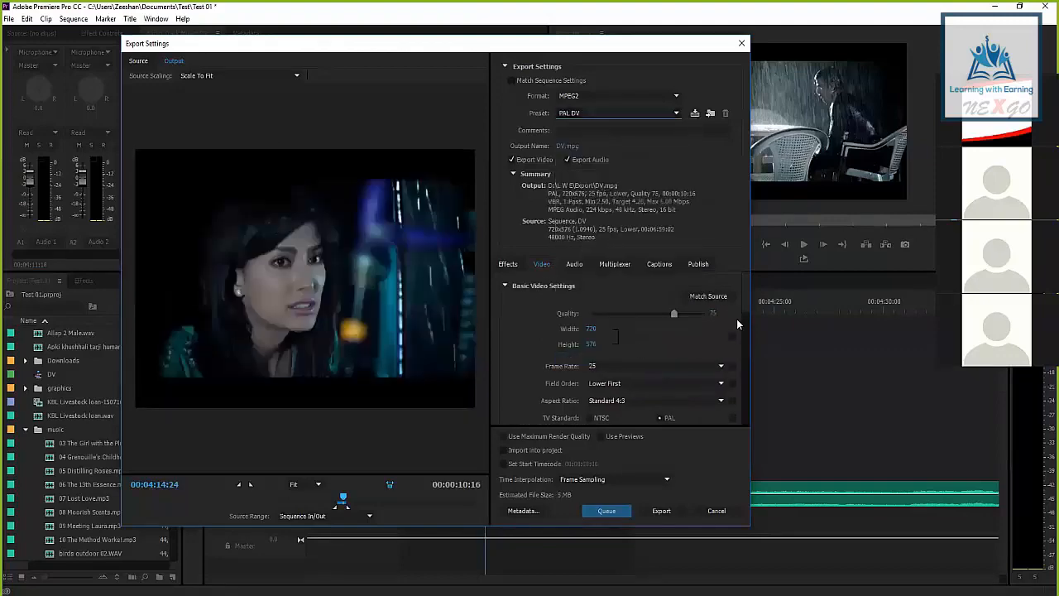
left_click_drag(676, 312, 725, 313)
Check the profile options, keeping Main, and set the bitrate encoding to CBR
scroll(745, 300, "down", 2)
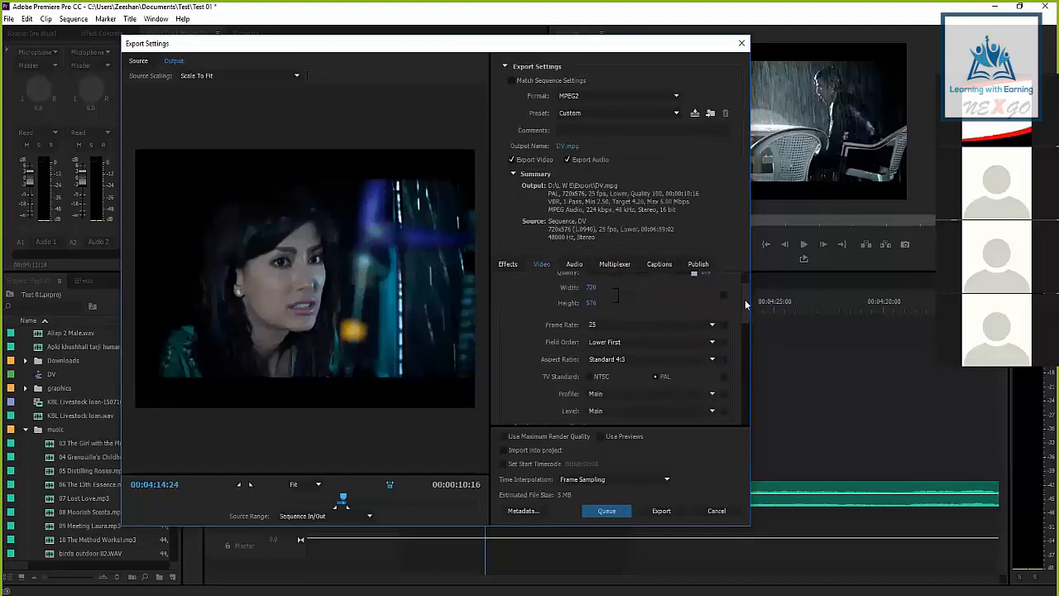
scroll(747, 307, "down", 2)
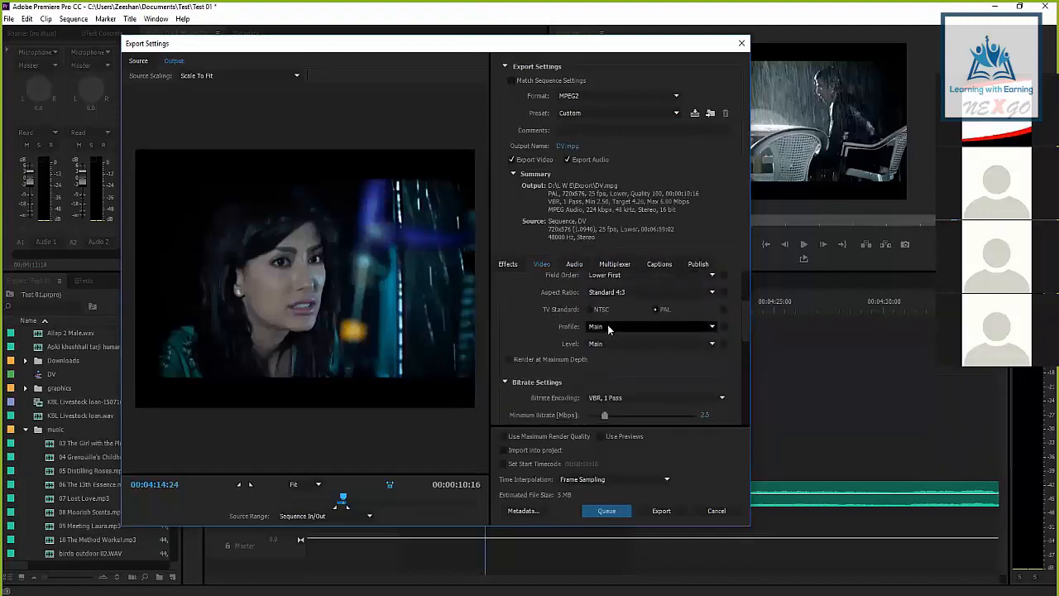
left_click(604, 326)
left_click(548, 323)
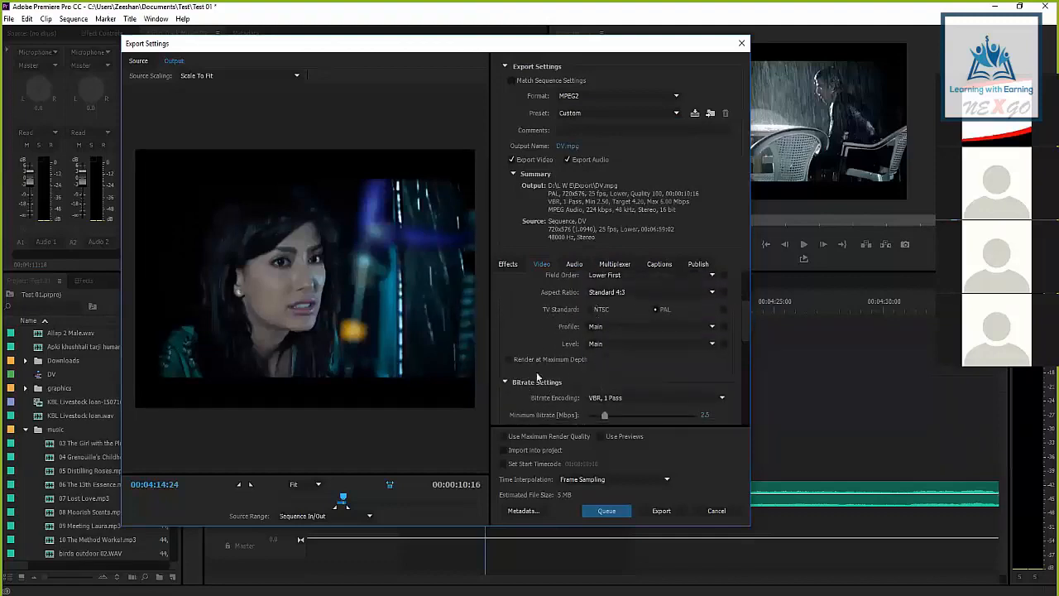
left_click(598, 398)
left_click(610, 412)
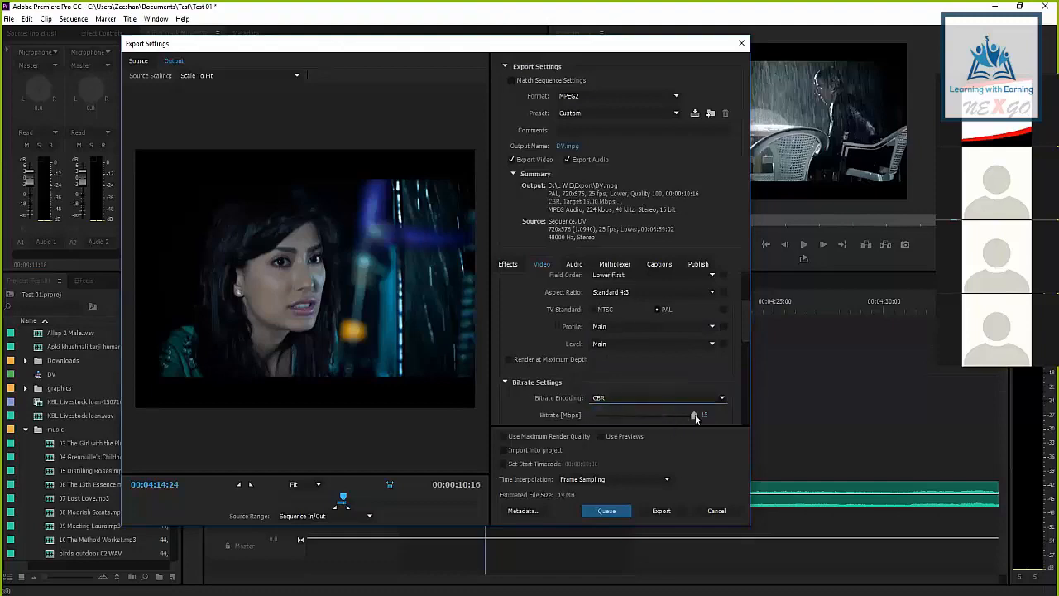
Set the export's output file to "DV 01 -F-L" on the Desktop
left_click_drag(748, 324, 592, 159)
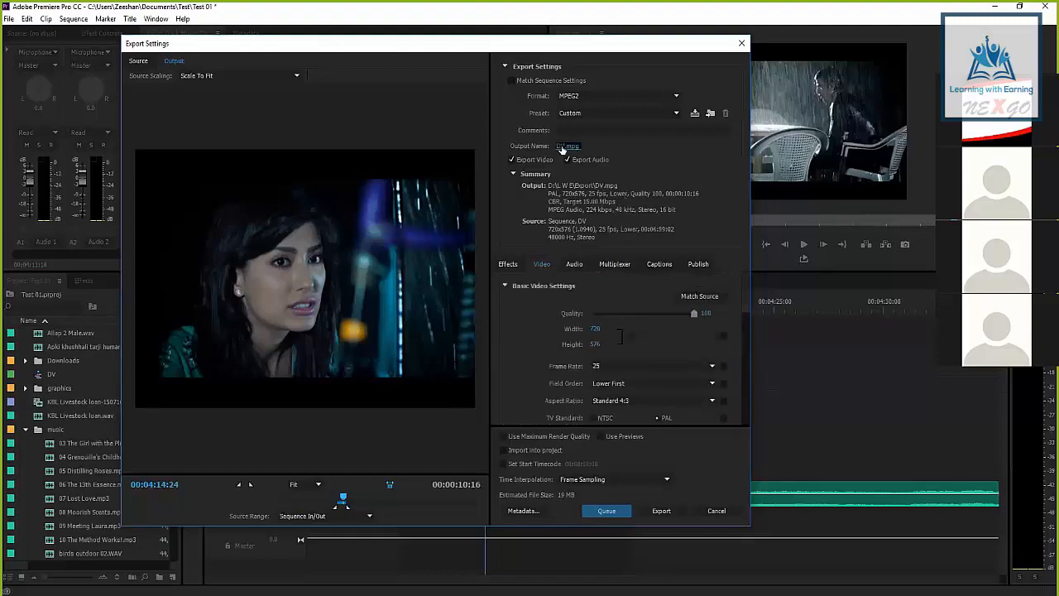
left_click(567, 145)
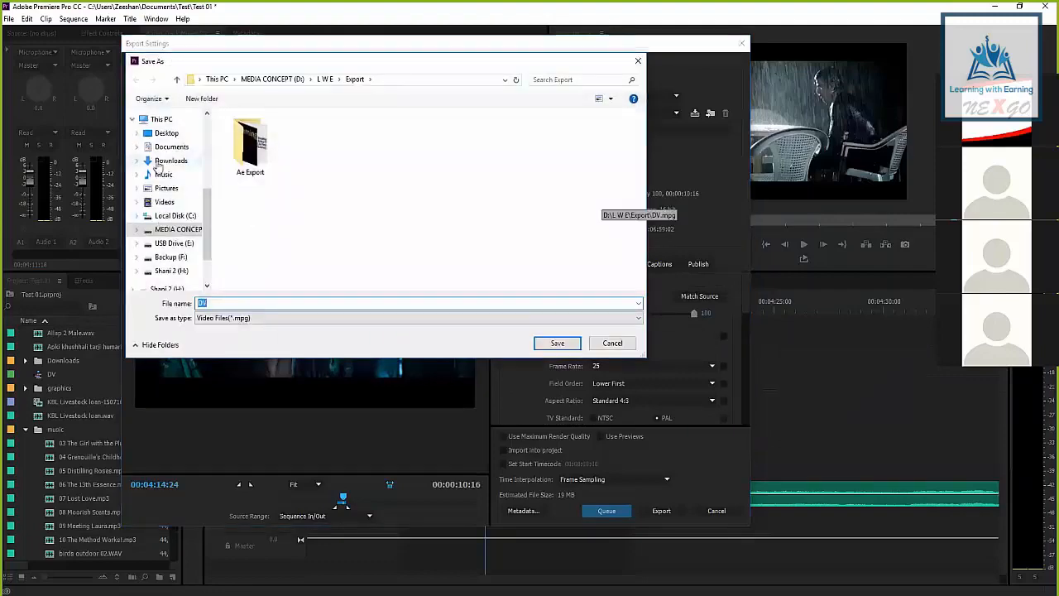
left_click(165, 133)
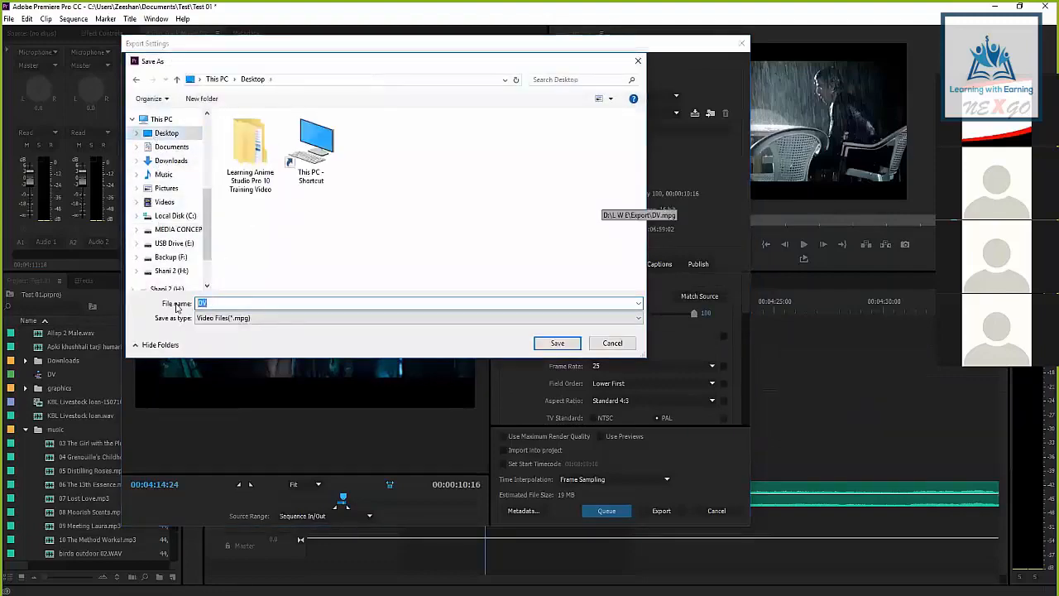
key("Right")
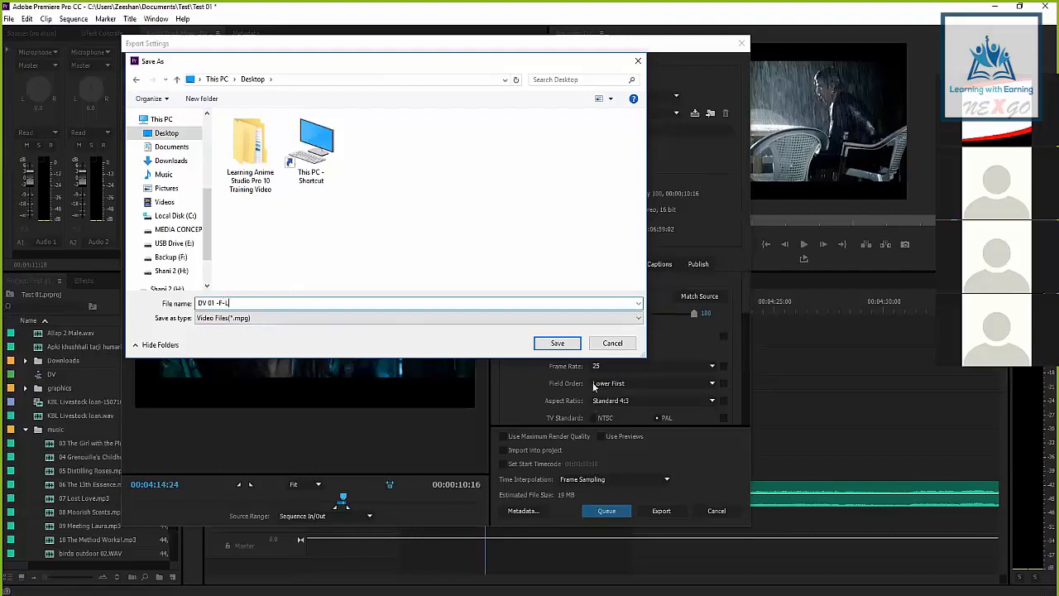
left_click_drag(196, 306, 224, 303)
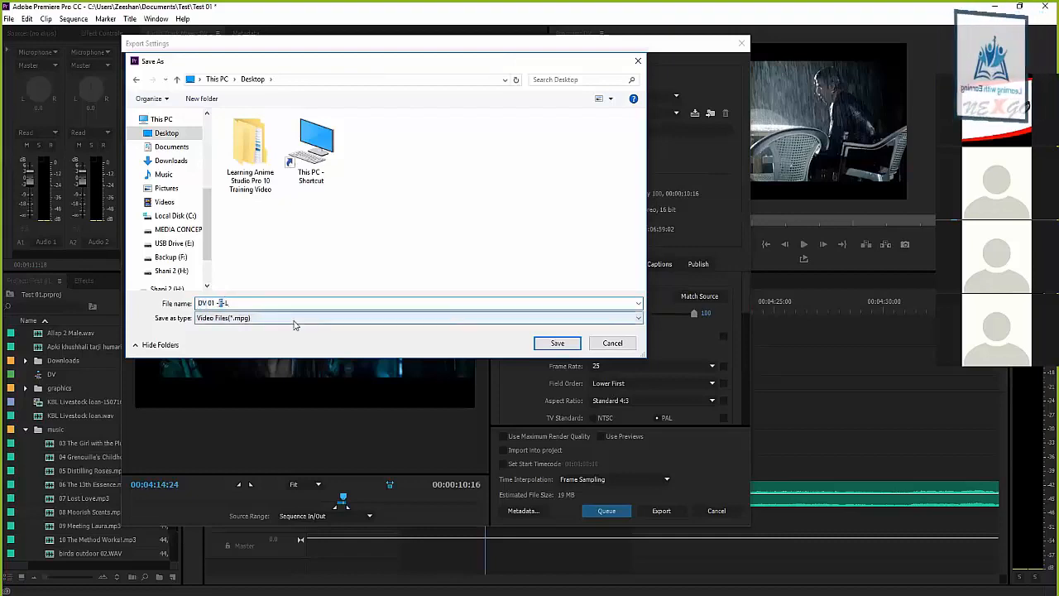
left_click(227, 303)
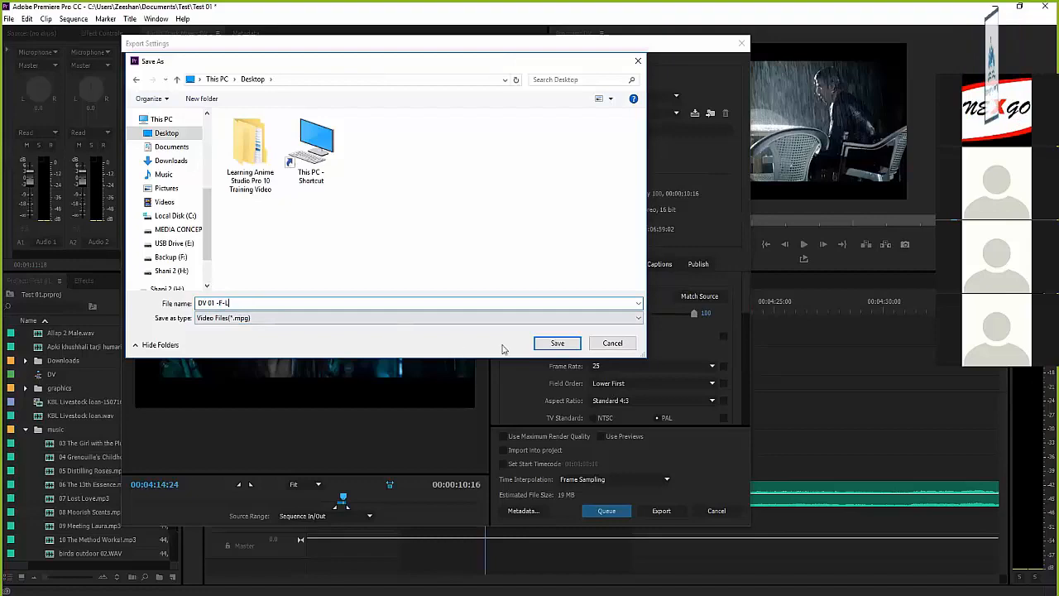
left_click(548, 347)
Look over the remaining advanced video settings and export the sequence directly with the current settings
scroll(742, 335, "down", 10)
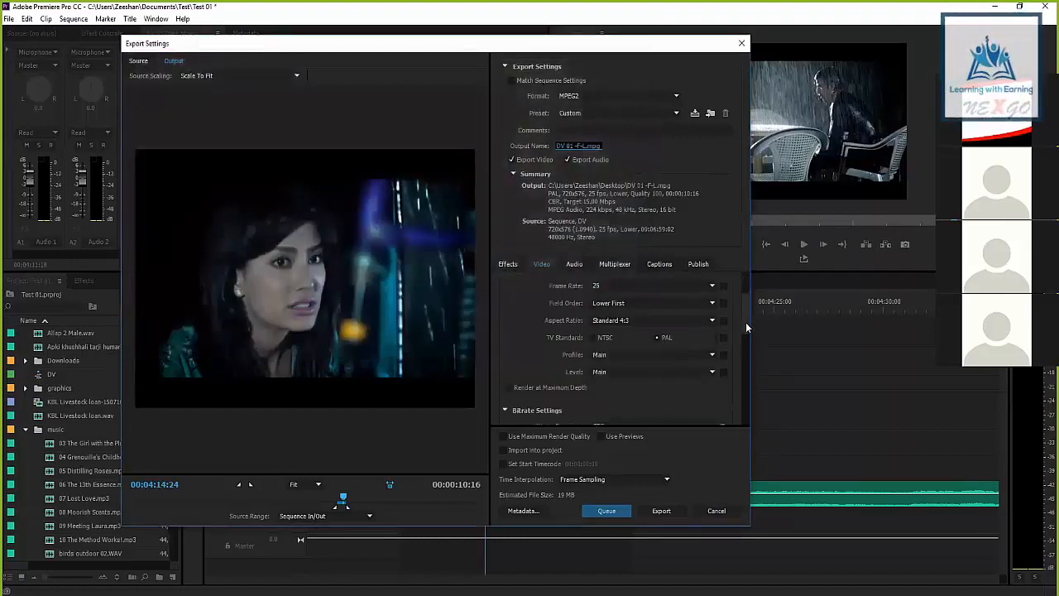
left_click(662, 511)
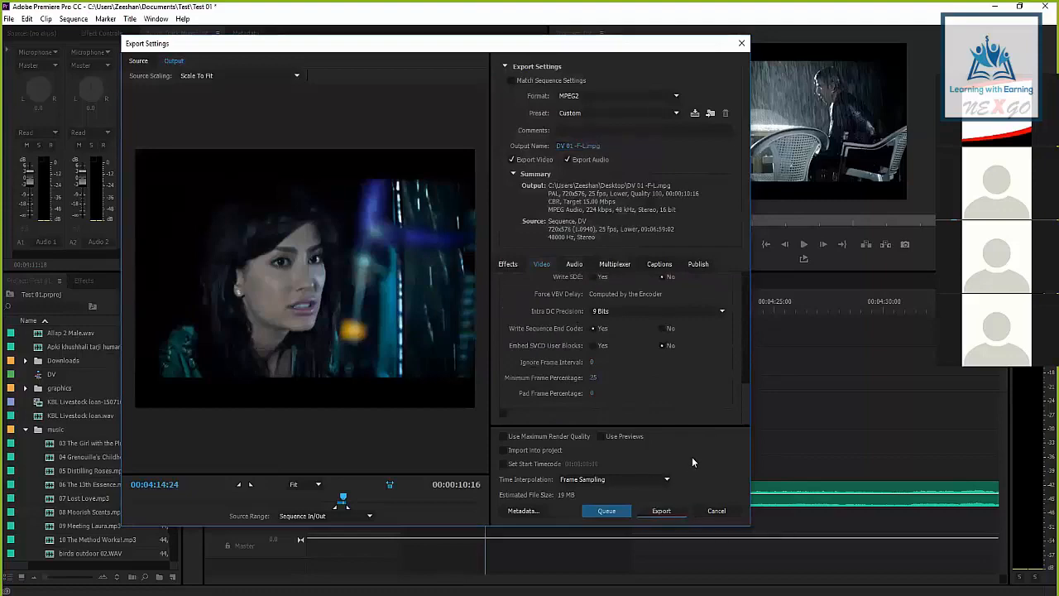
left_click(607, 511)
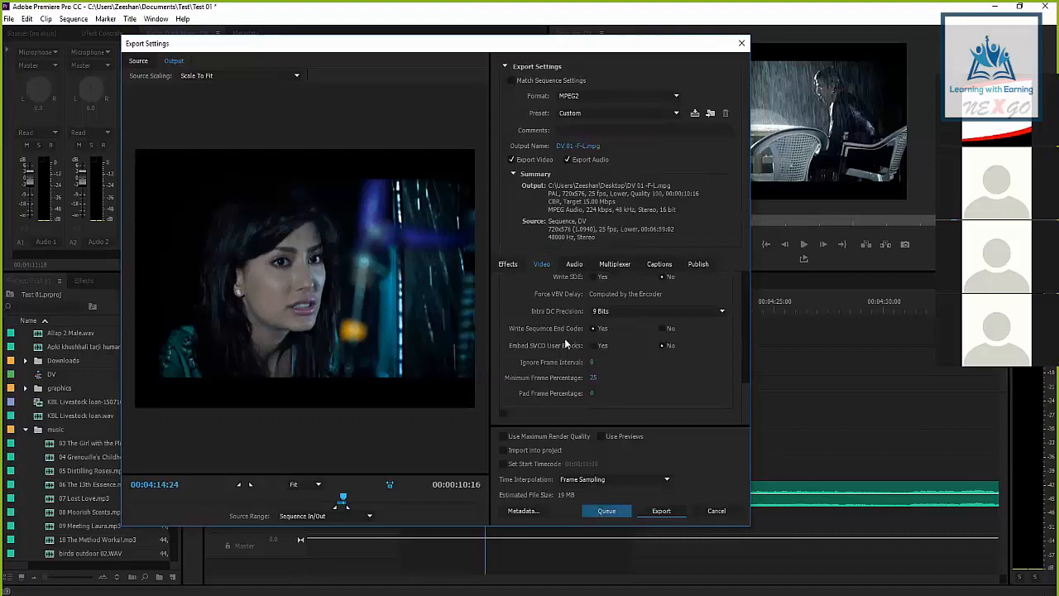
left_click(660, 511)
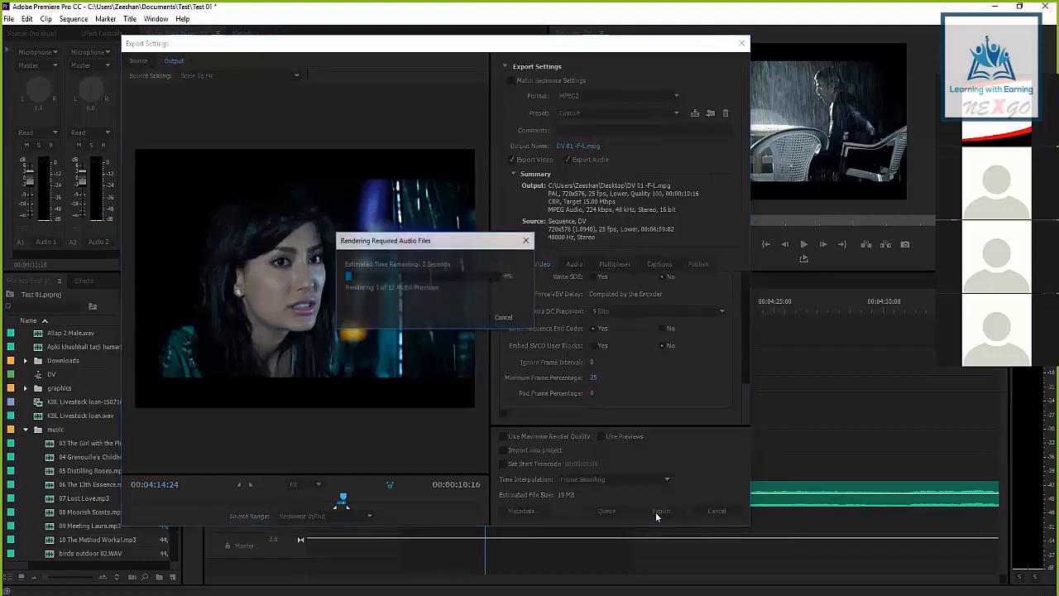